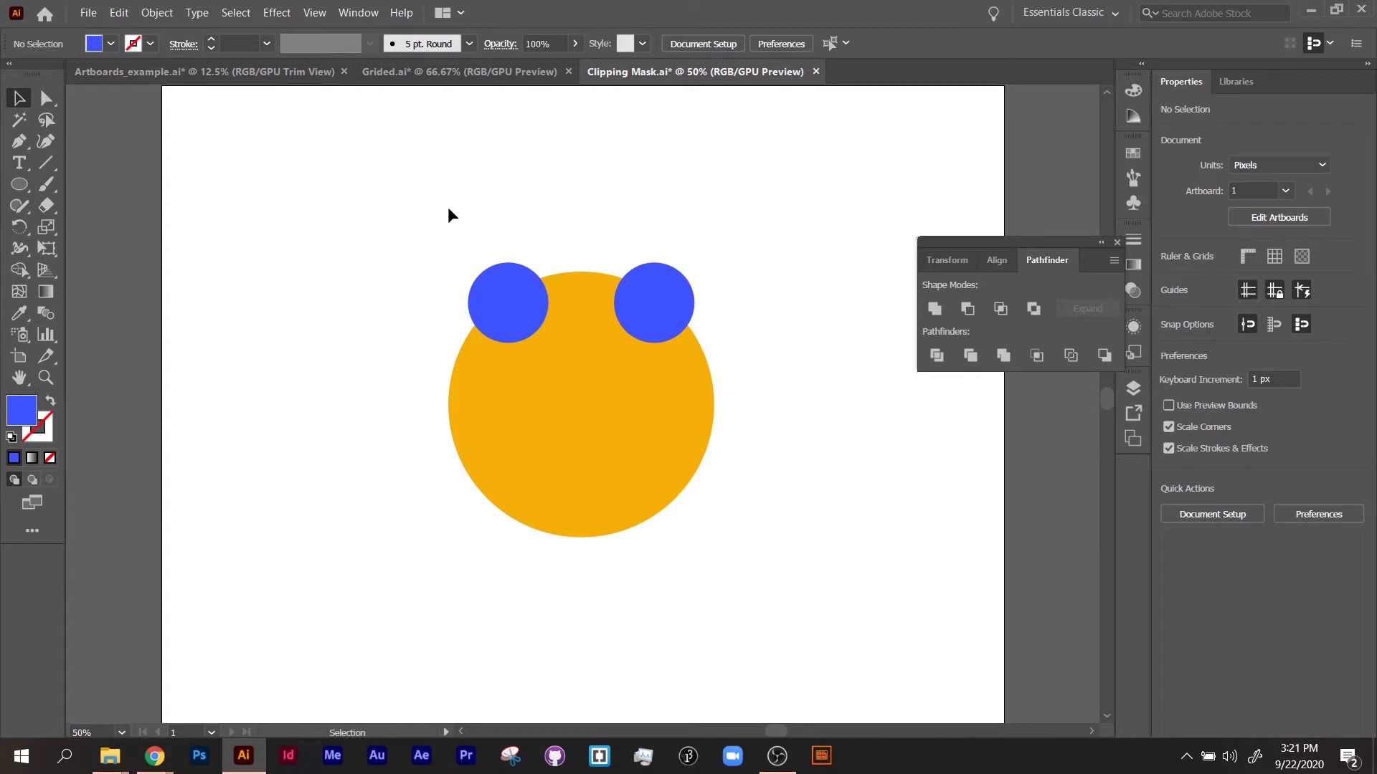
Try to merge the orange circle and both blue circles into one shape with Pathfinder Unite, and undo it.
drag(447, 215, 839, 515)
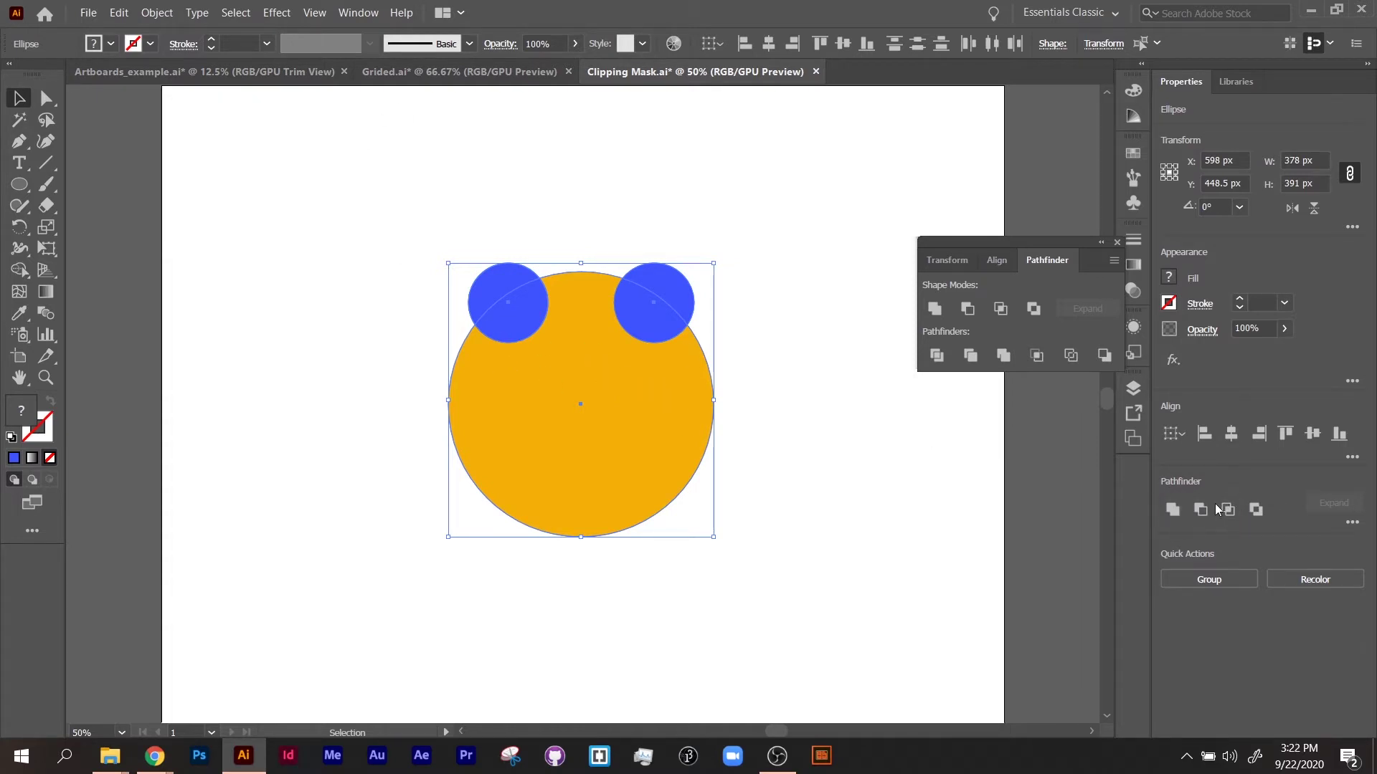
click(355, 13)
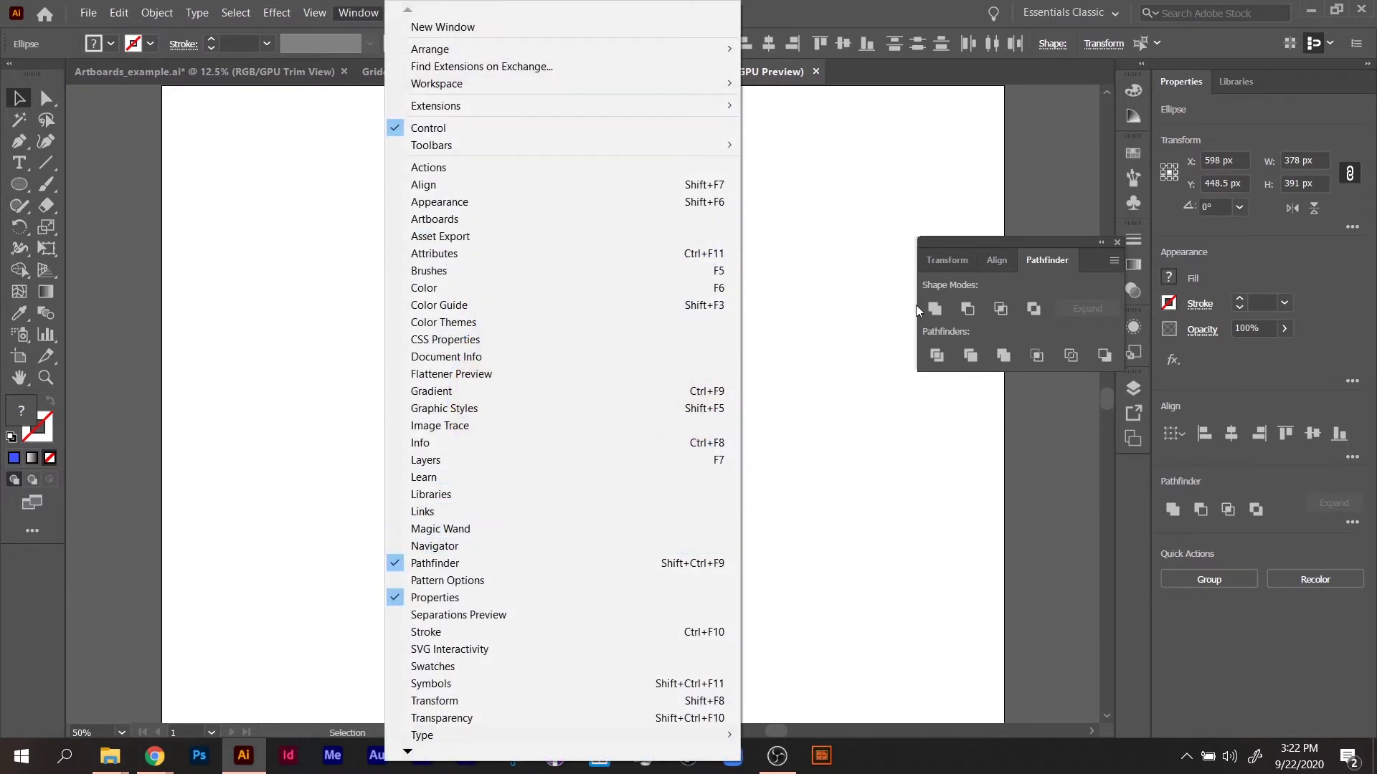
click(1040, 255)
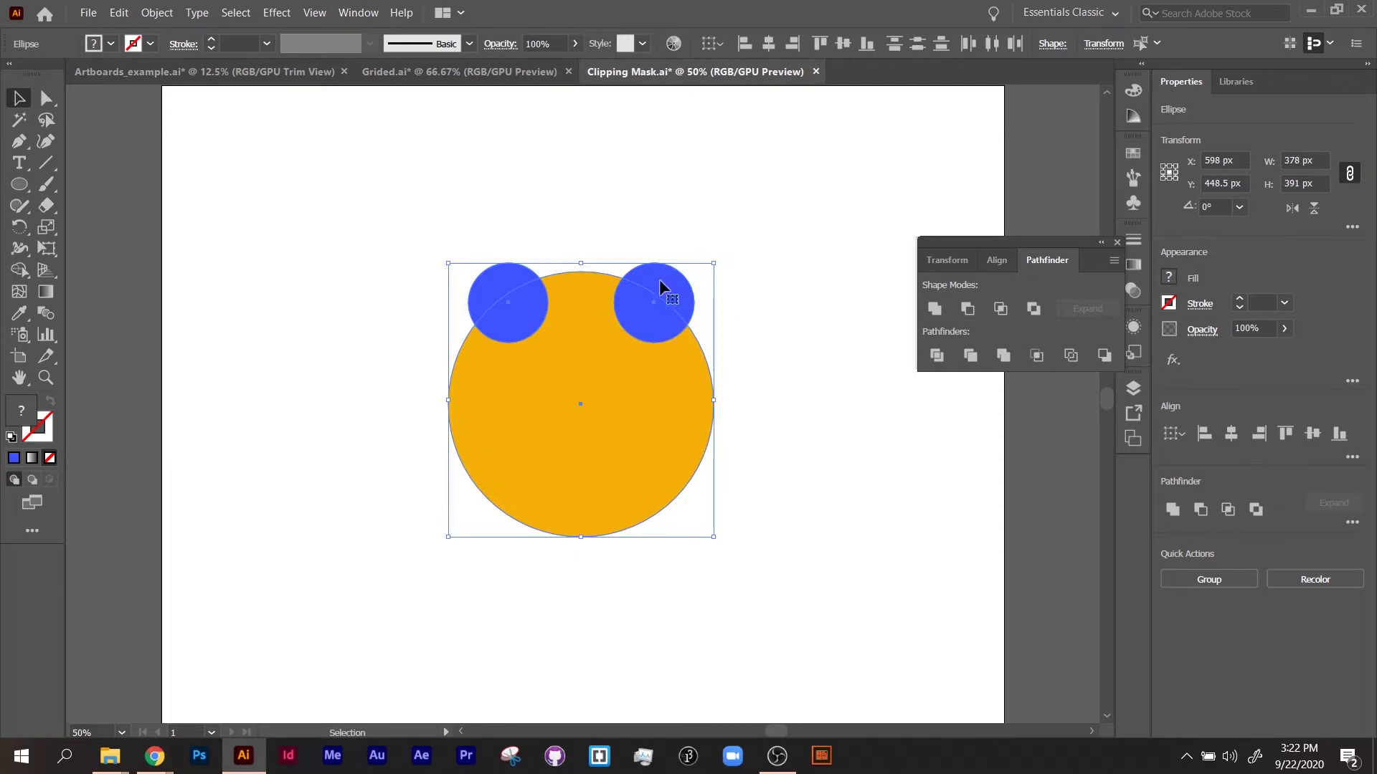
click(935, 308)
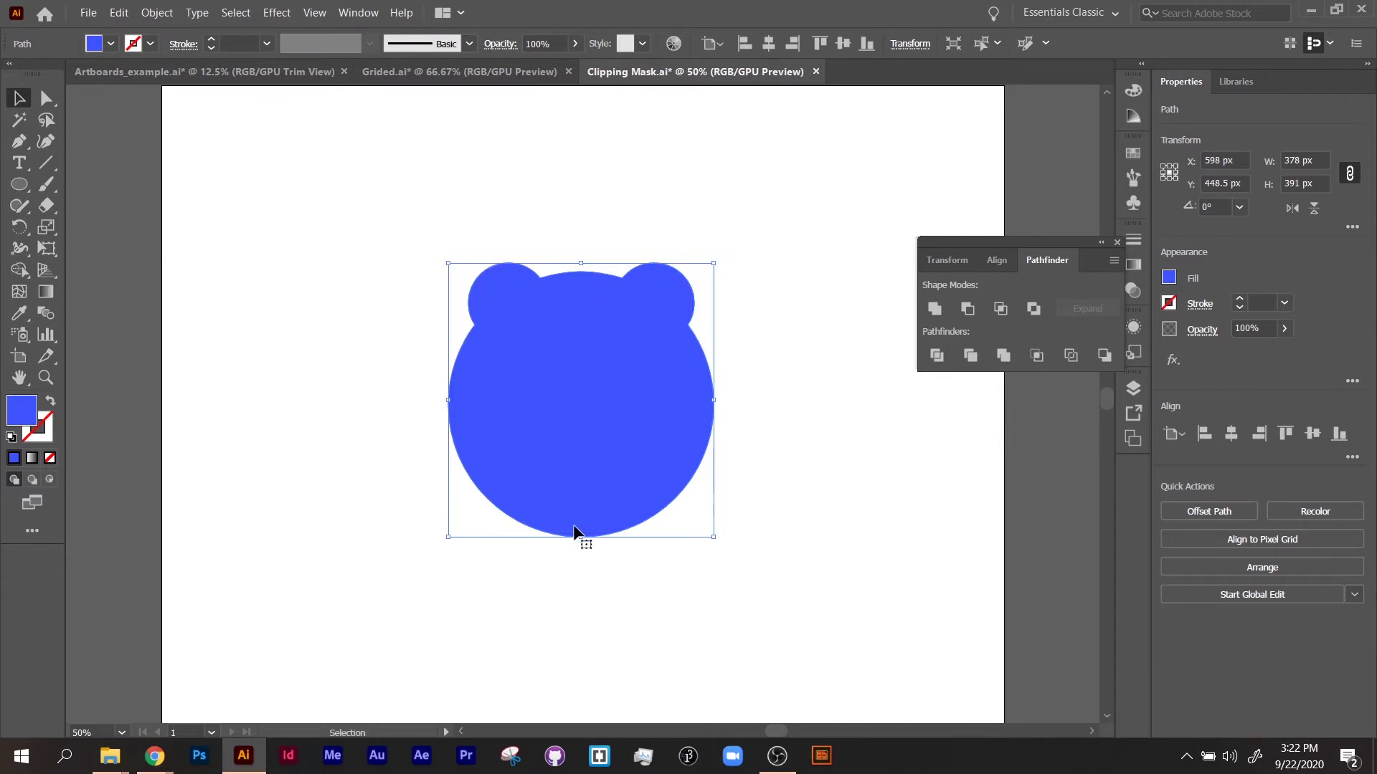
key(ctrl+z)
click(793, 485)
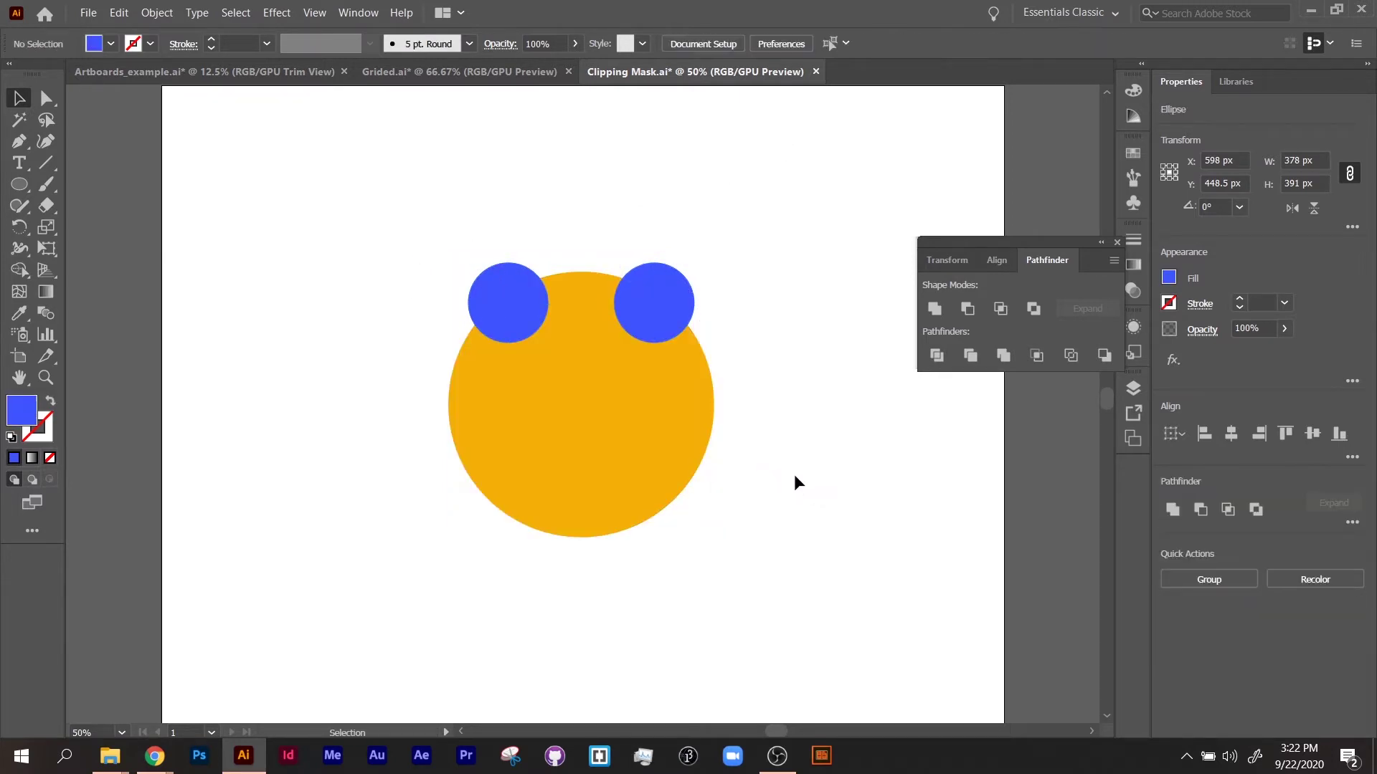
Try to cut the right blue circle out of the orange circle with Minus Front, and undo it.
click(665, 328)
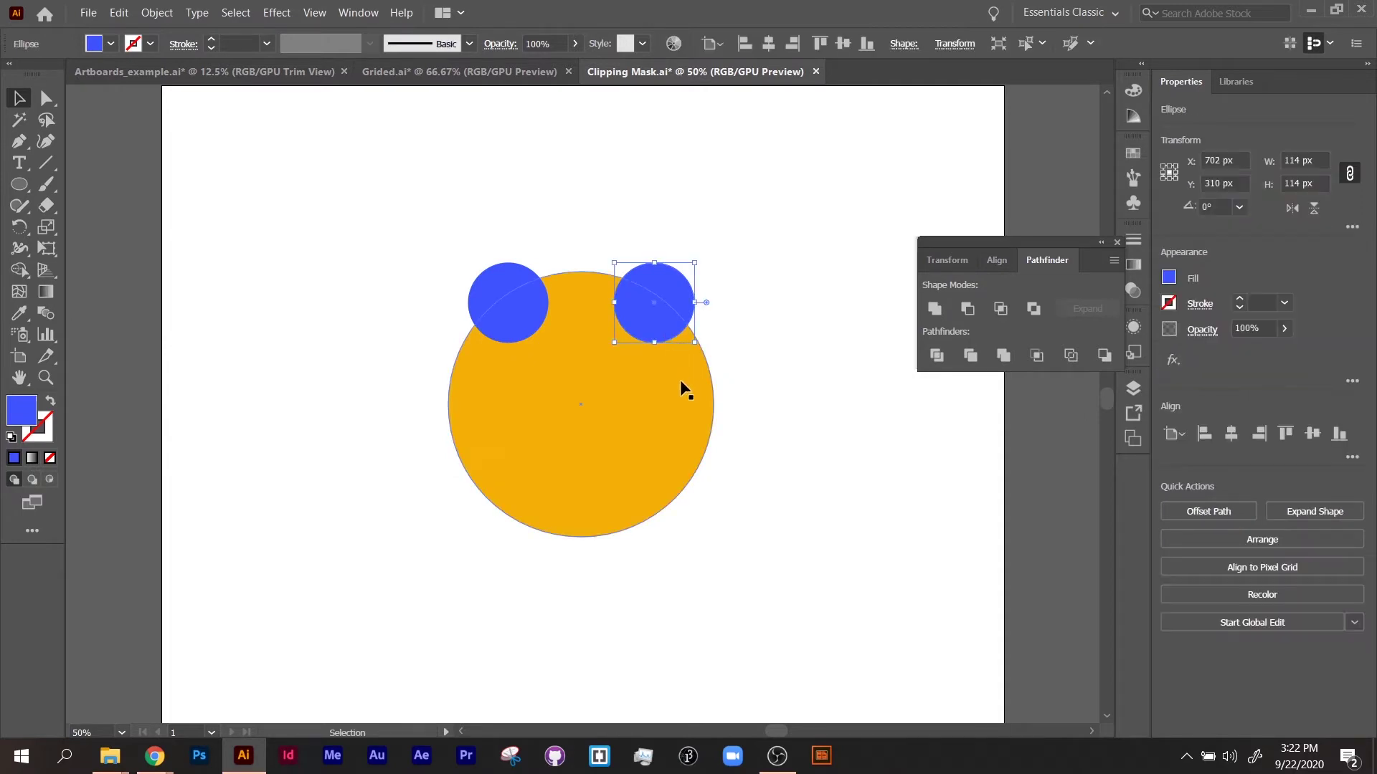
shift+click(679, 386)
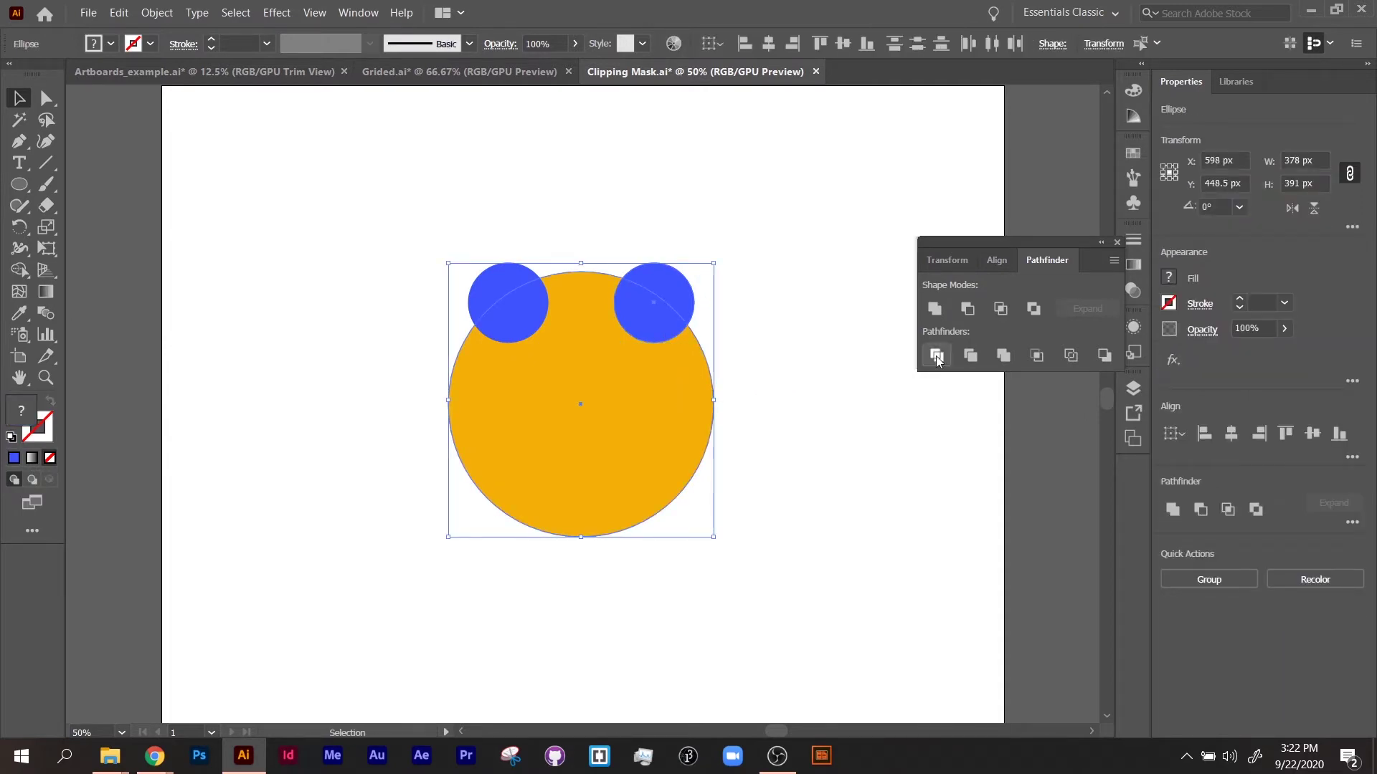
click(972, 316)
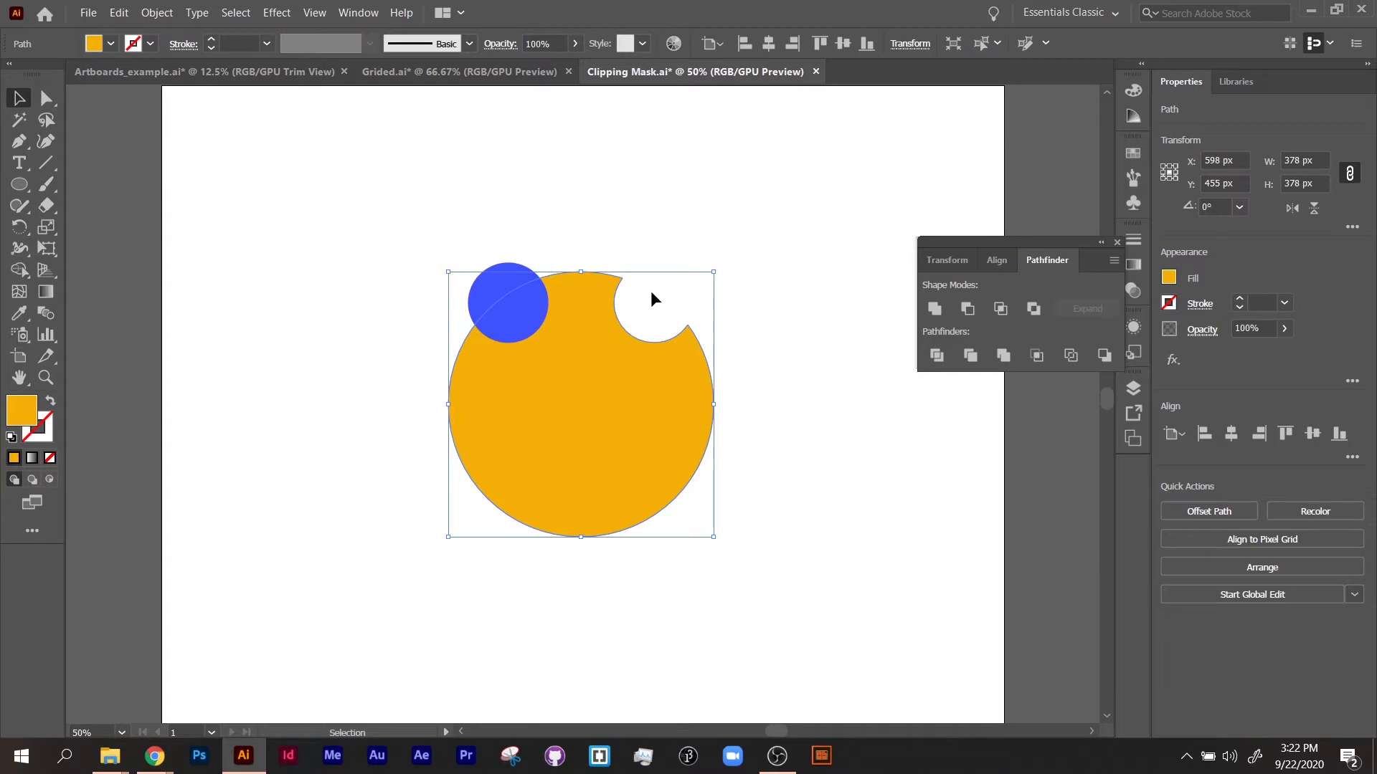
key(a)
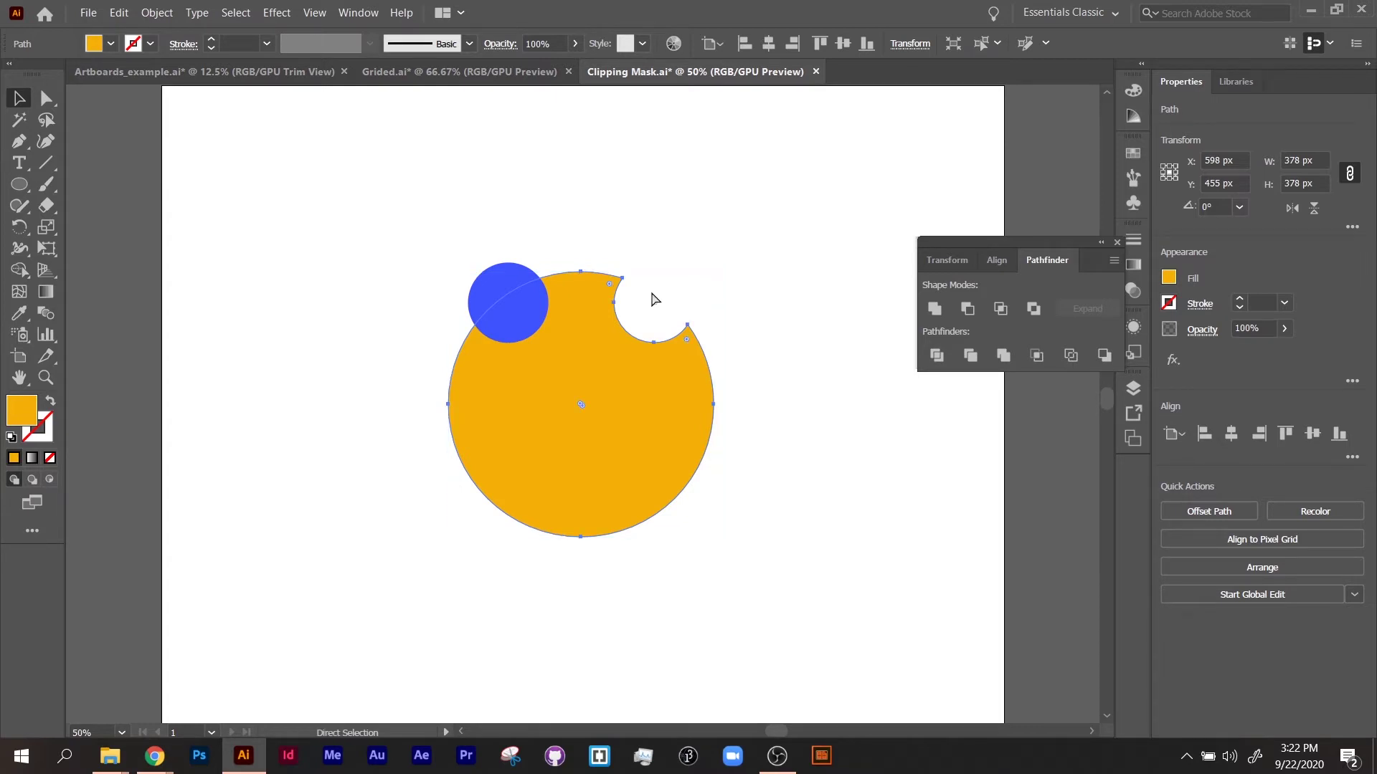
key(ctrl+z)
click(675, 182)
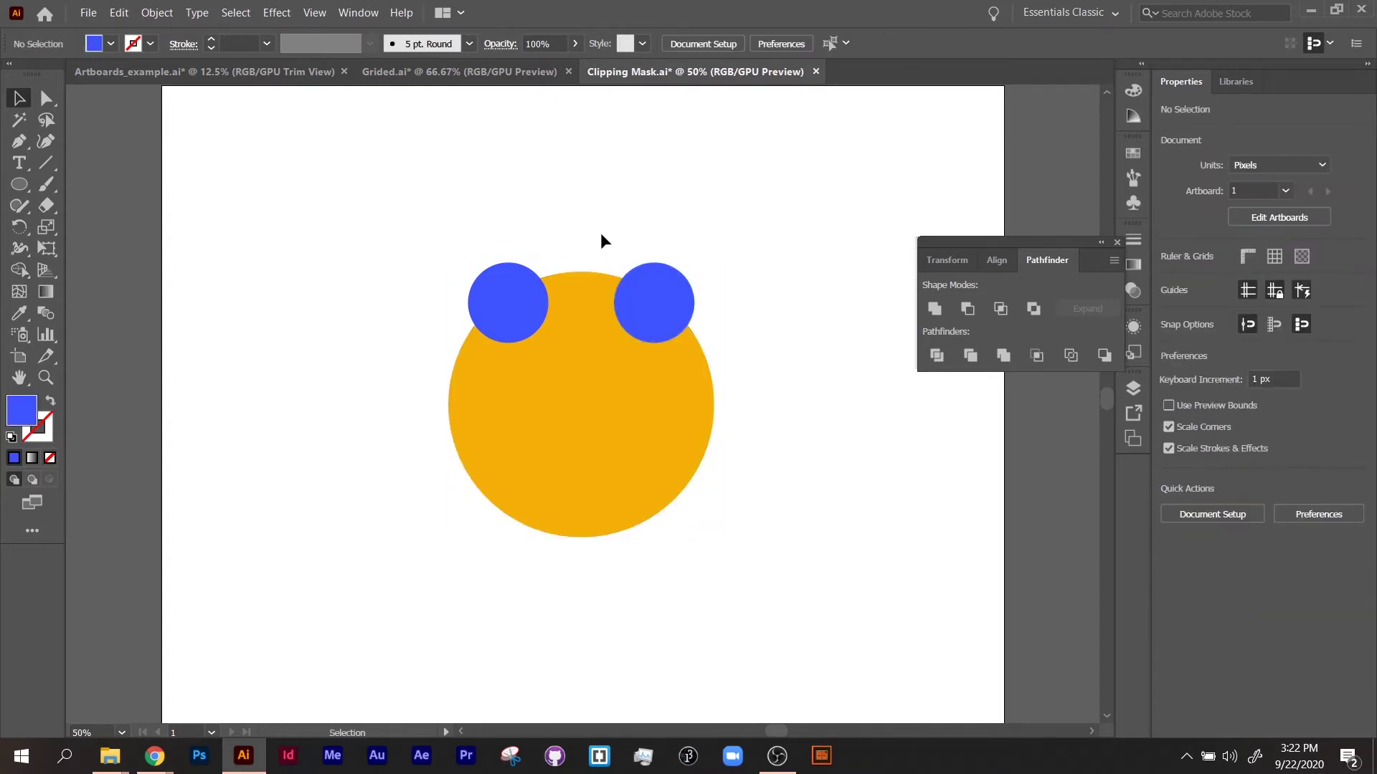
Subtract the right blue circle from the orange circle as an editable Minus Front compound shape.
drag(593, 236, 683, 419)
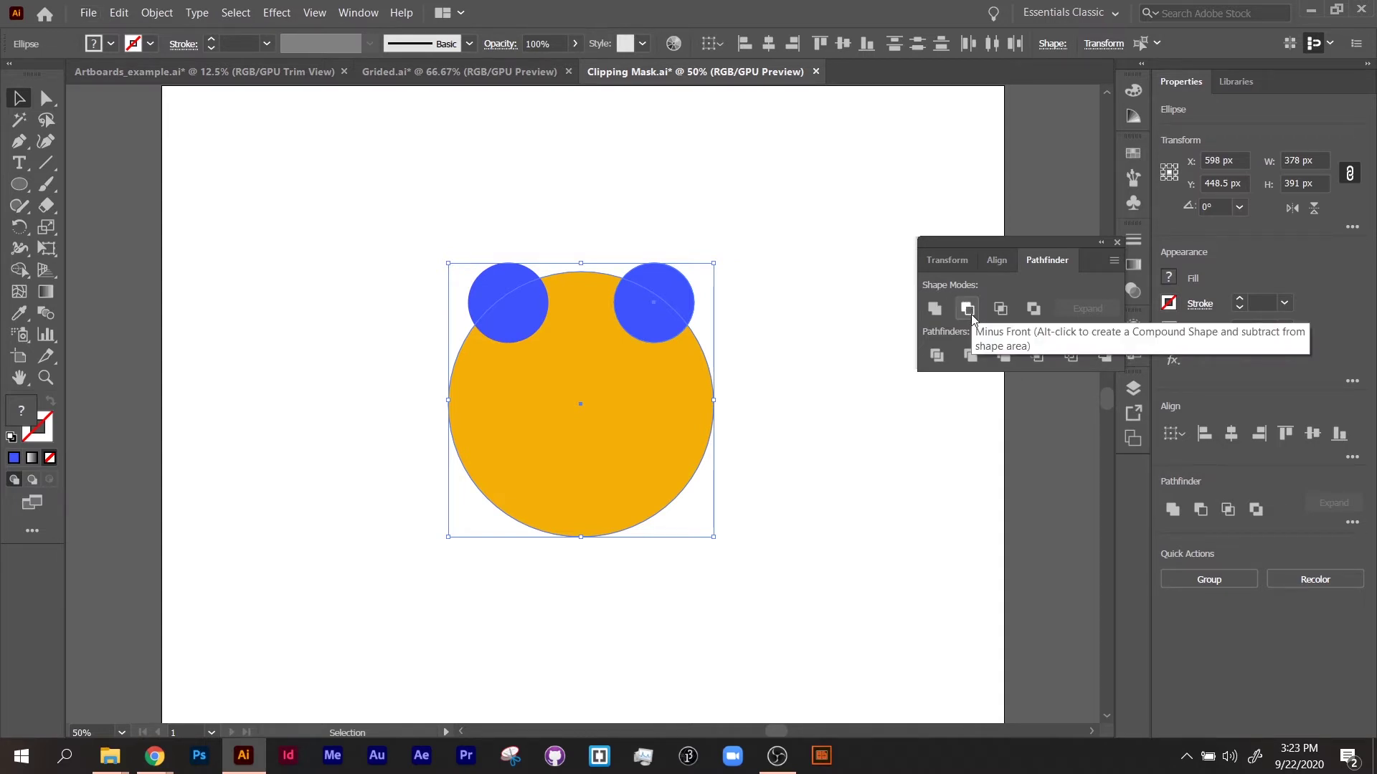
alt+click(971, 314)
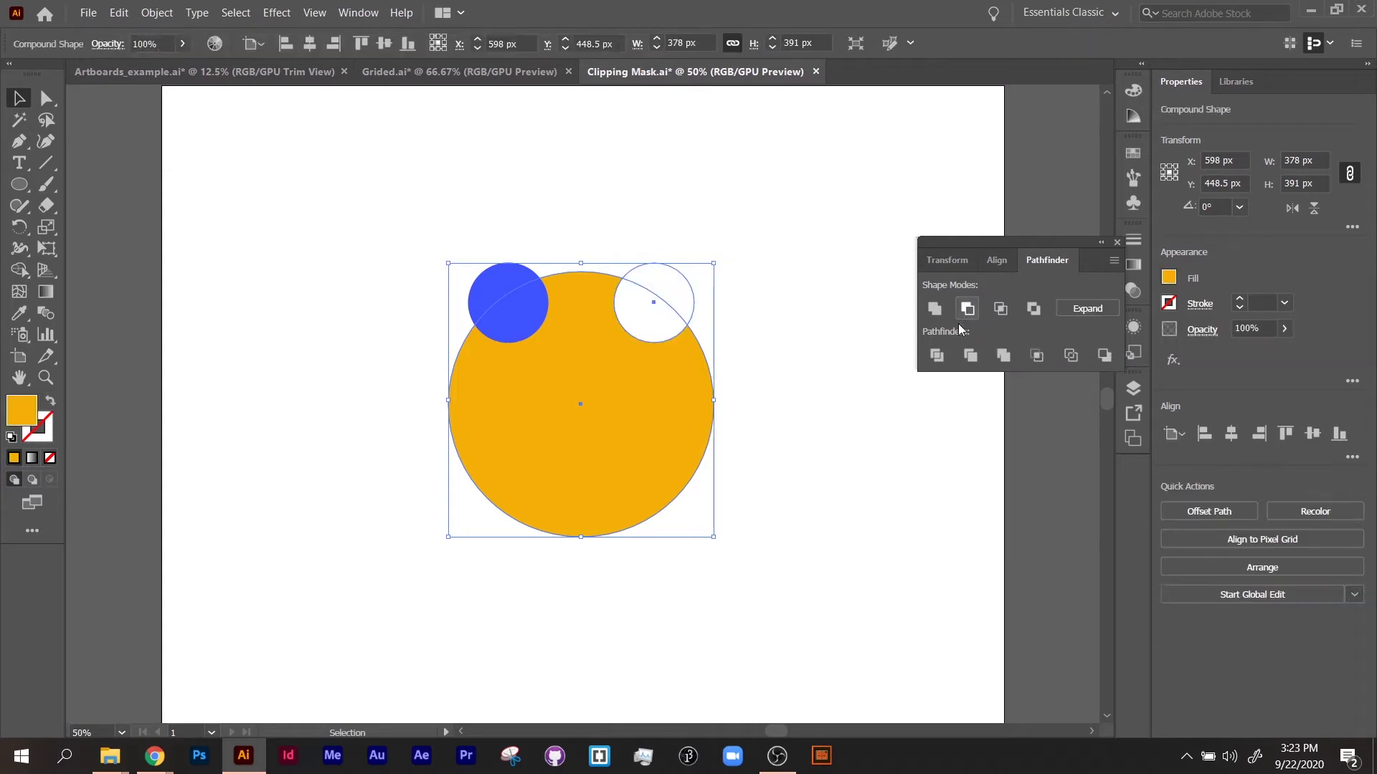
click(814, 373)
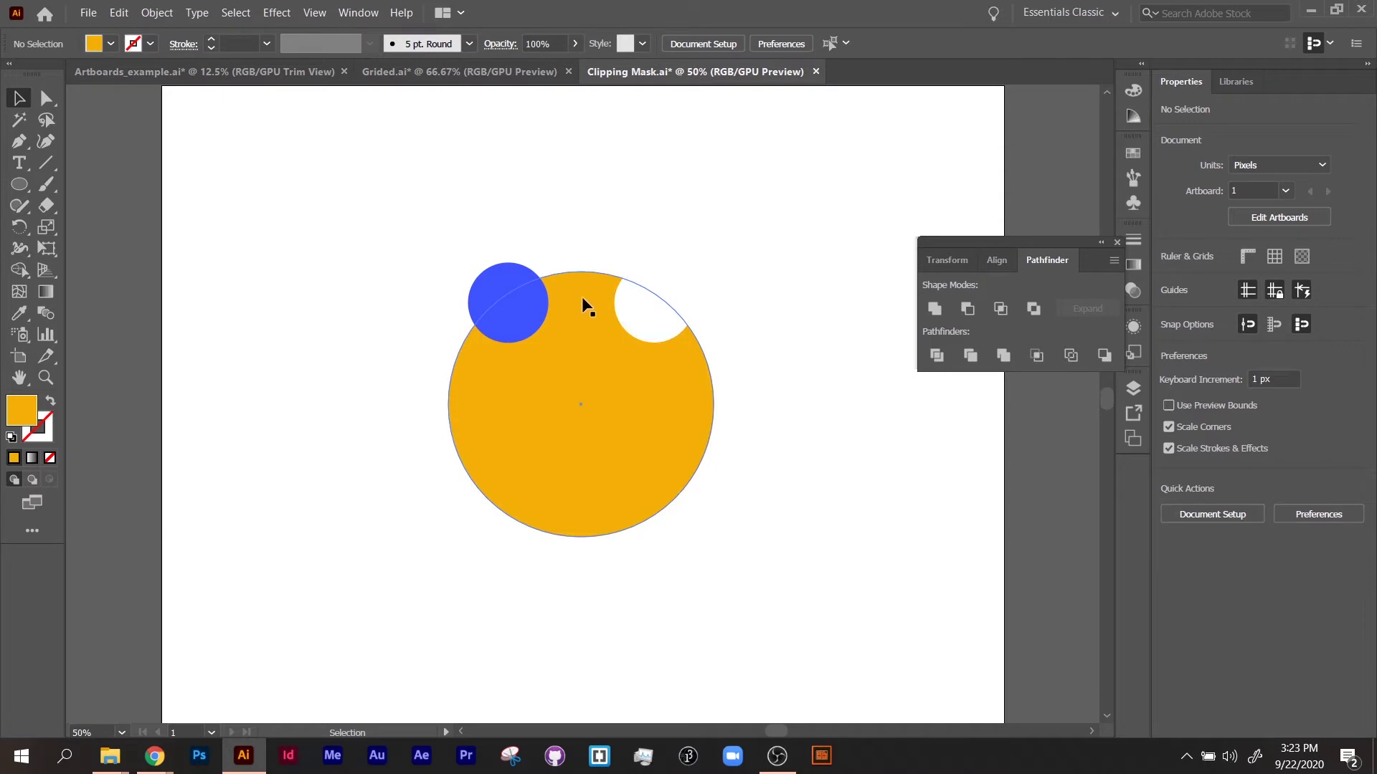
Isolate the compound shape, move the subtracting circle inside the orange circle and enlarge it to about 172 px.
double_click(674, 310)
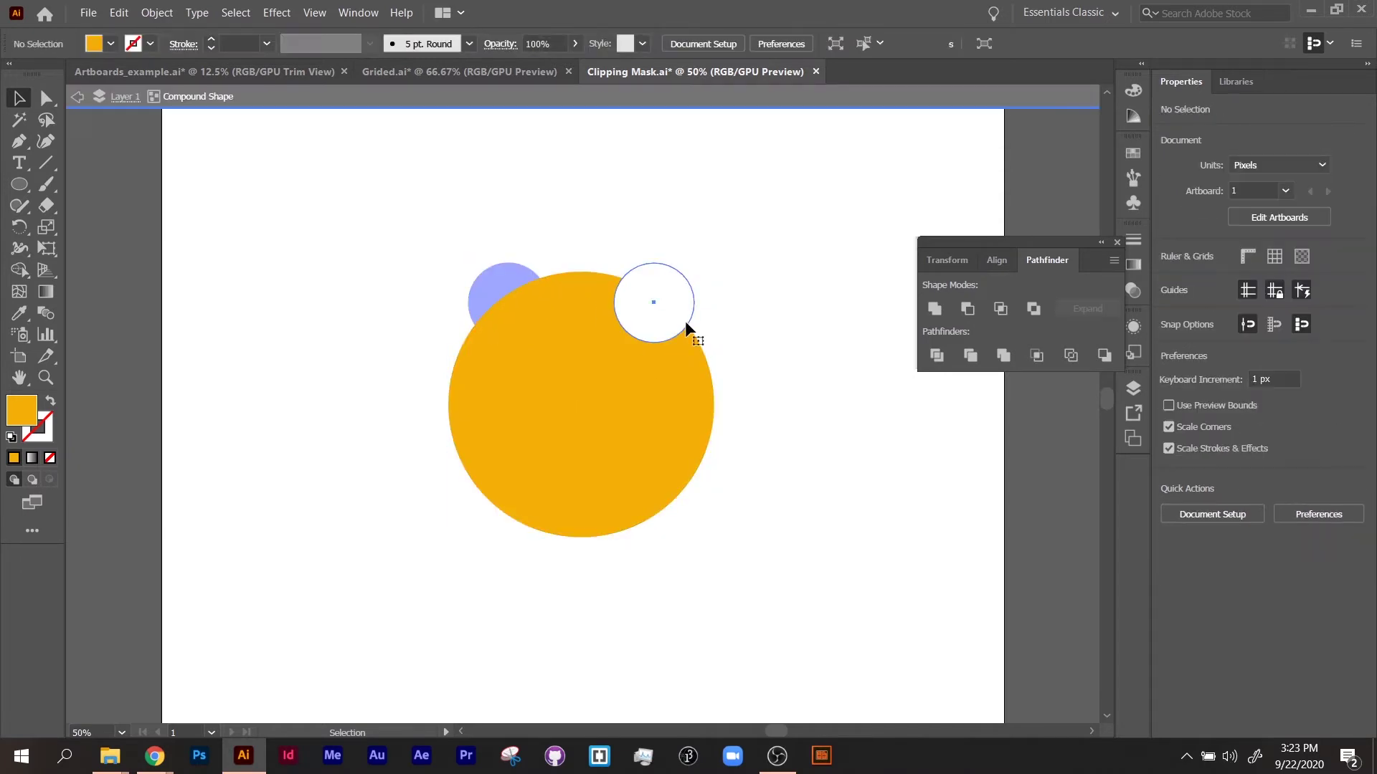
drag(686, 321, 670, 506)
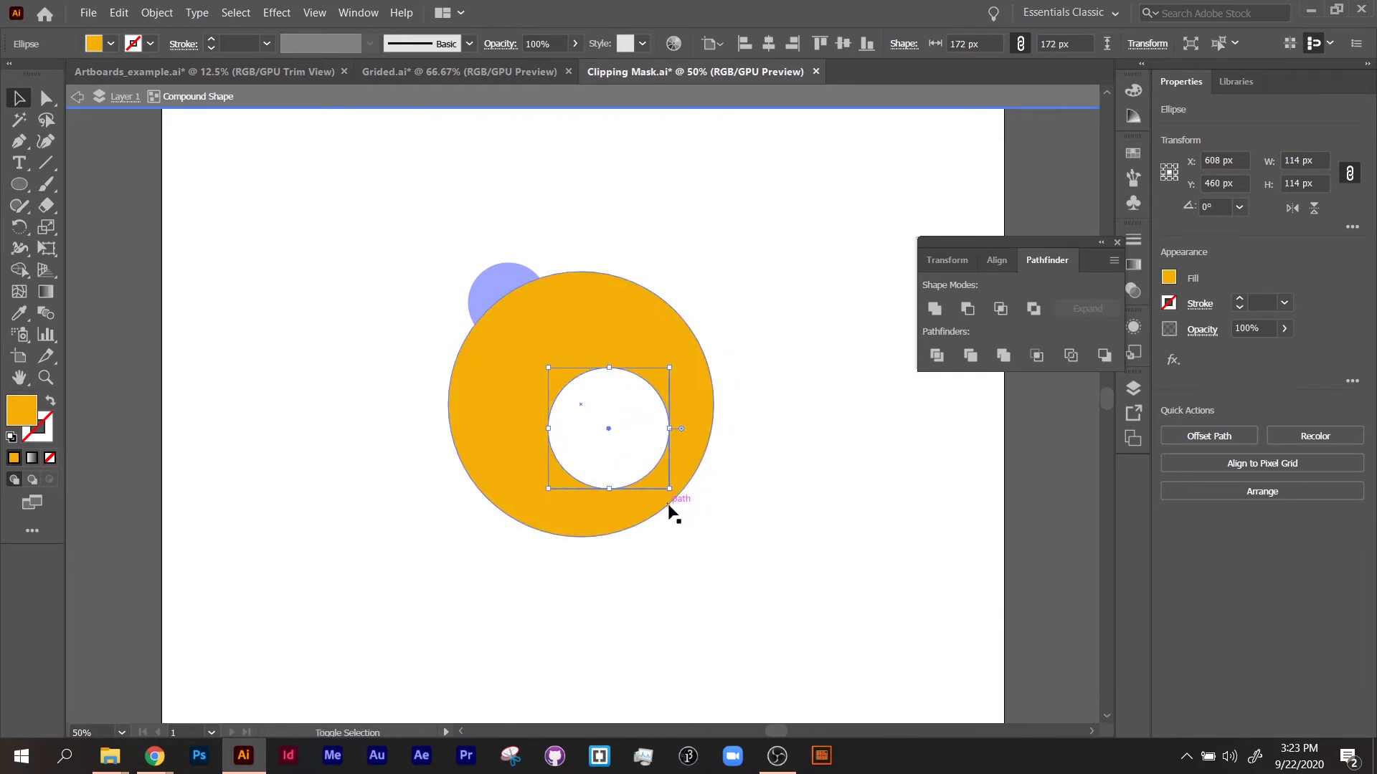
double_click(779, 515)
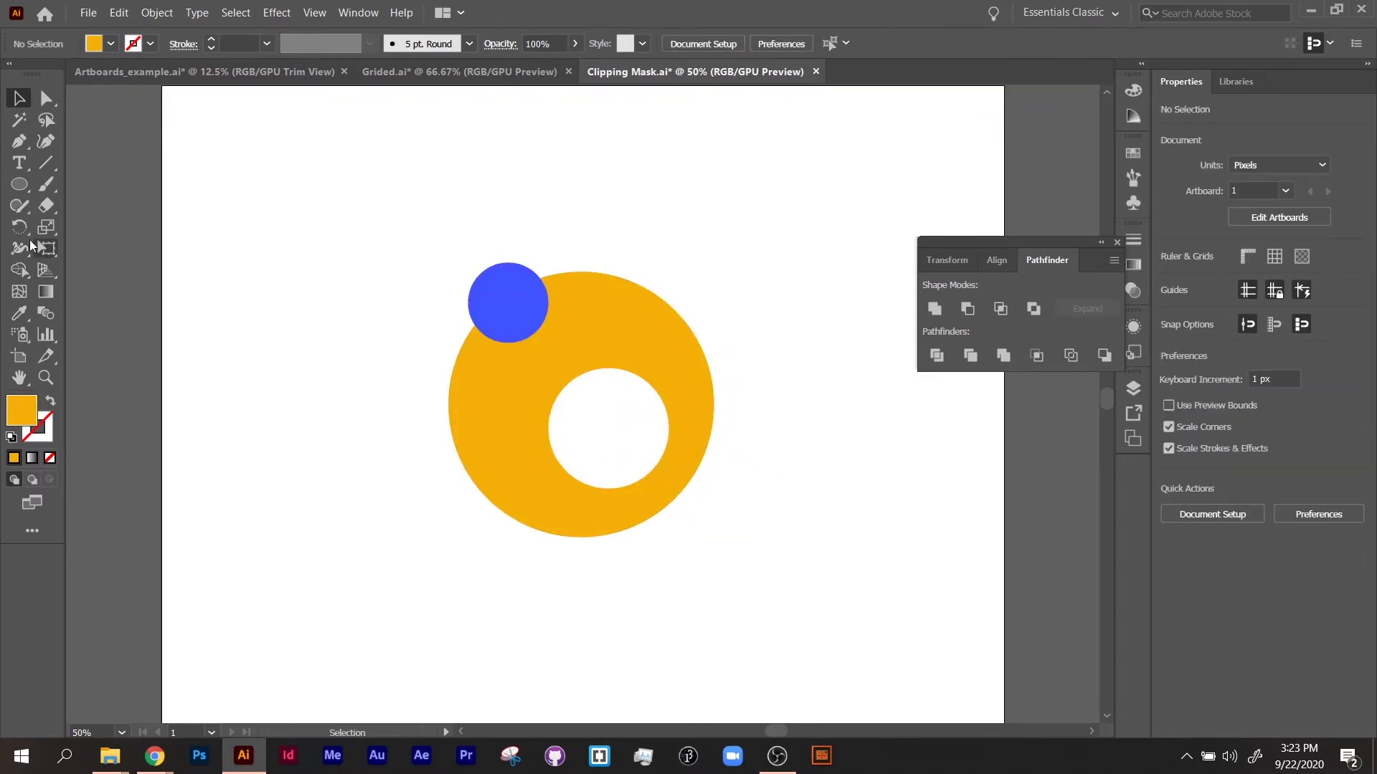
Draw a rounded rectangle about 972 by 747 px covering the circles.
click(20, 184)
click(130, 205)
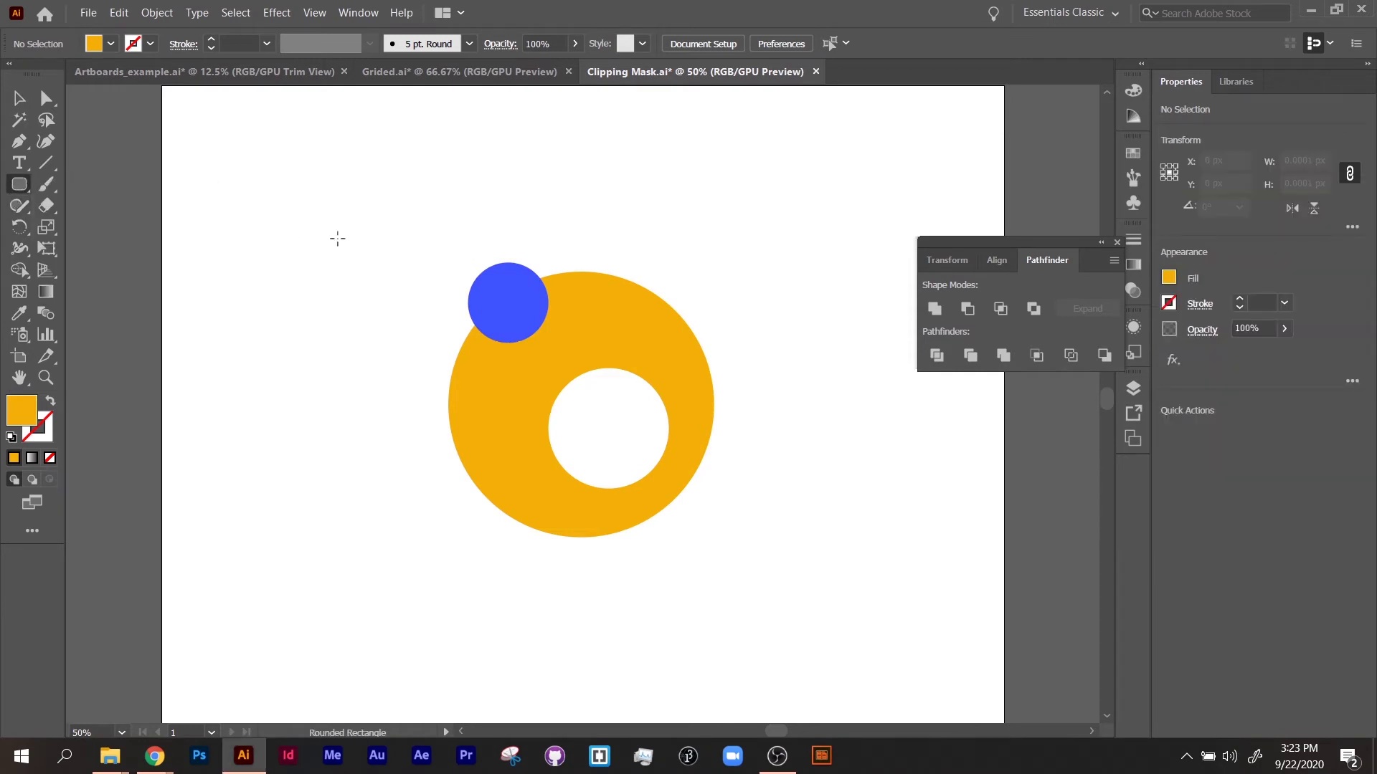
drag(279, 144, 960, 644)
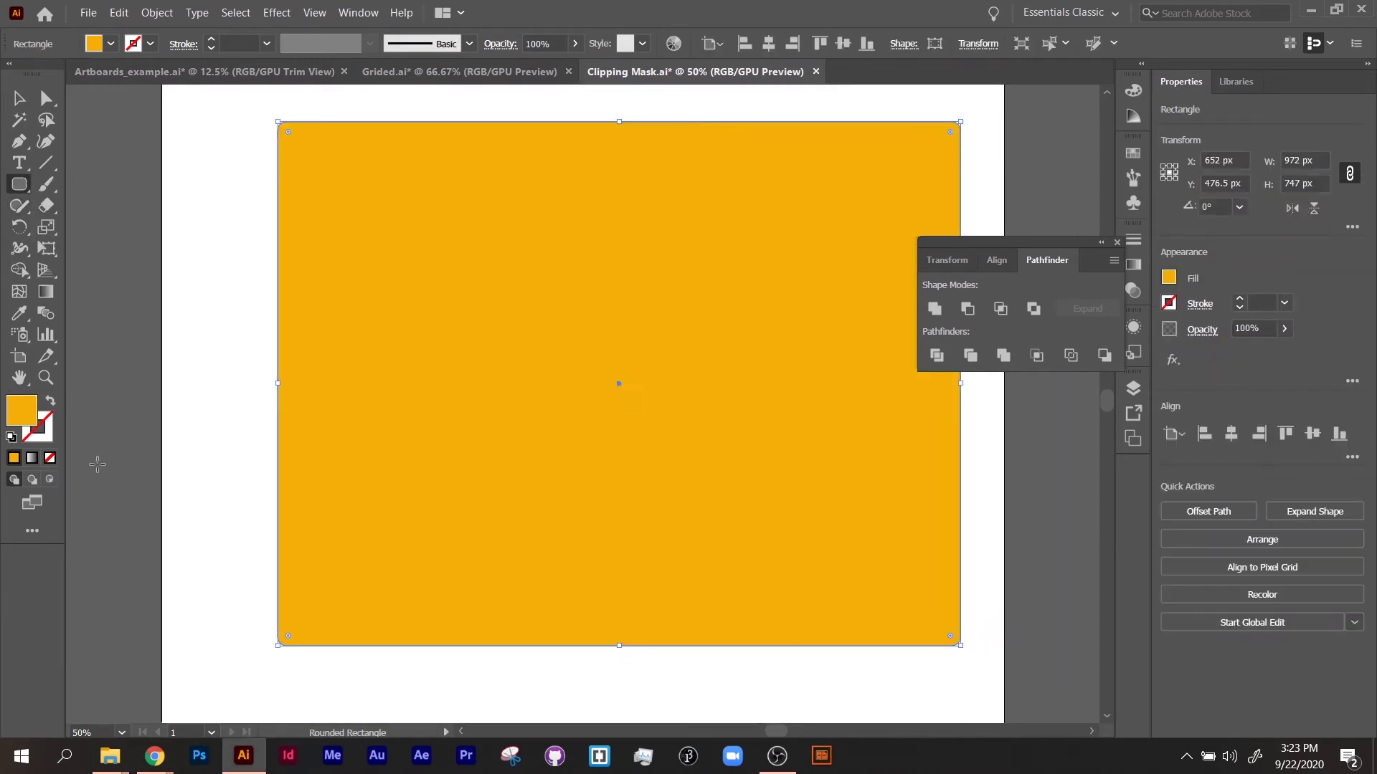
Fill the rounded rectangle with a muted brown and send it behind the circles.
double_click(23, 413)
click(483, 355)
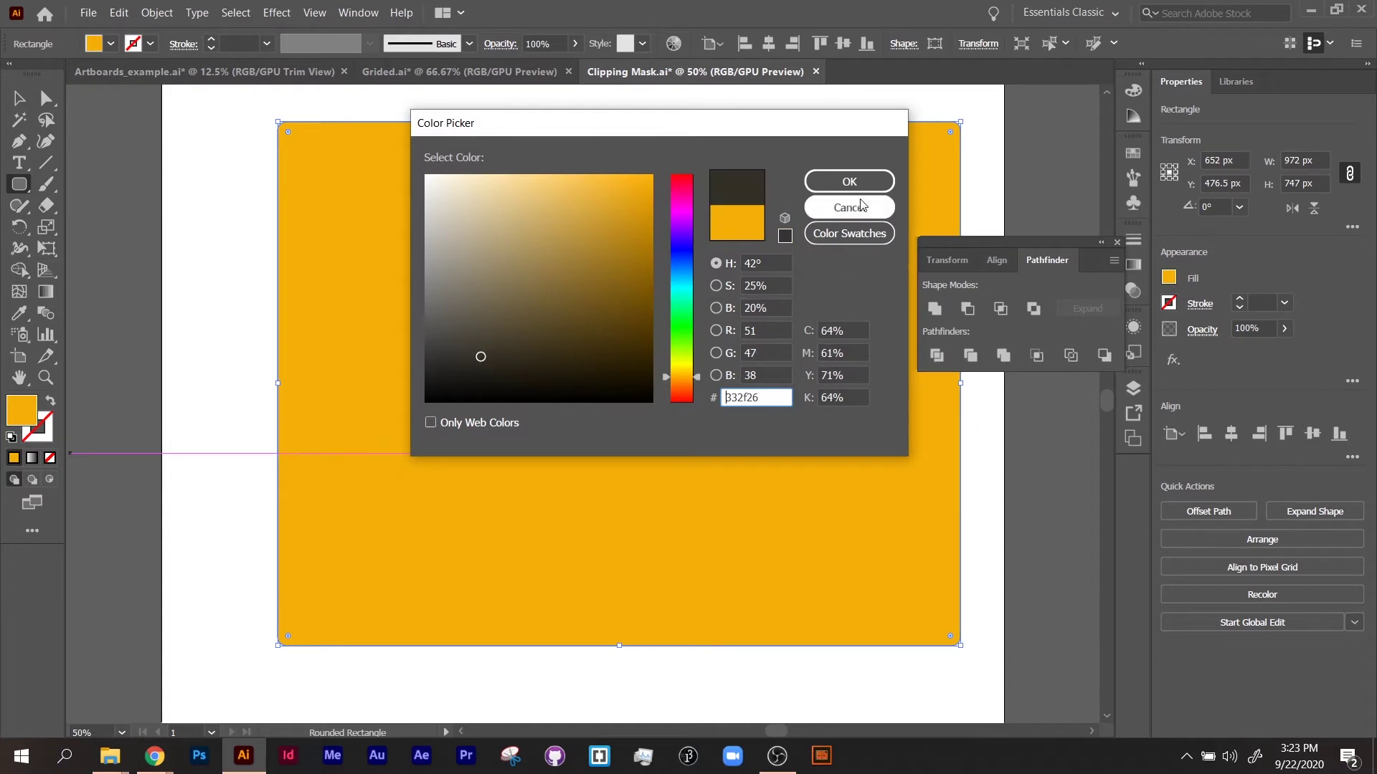
click(865, 204)
double_click(33, 408)
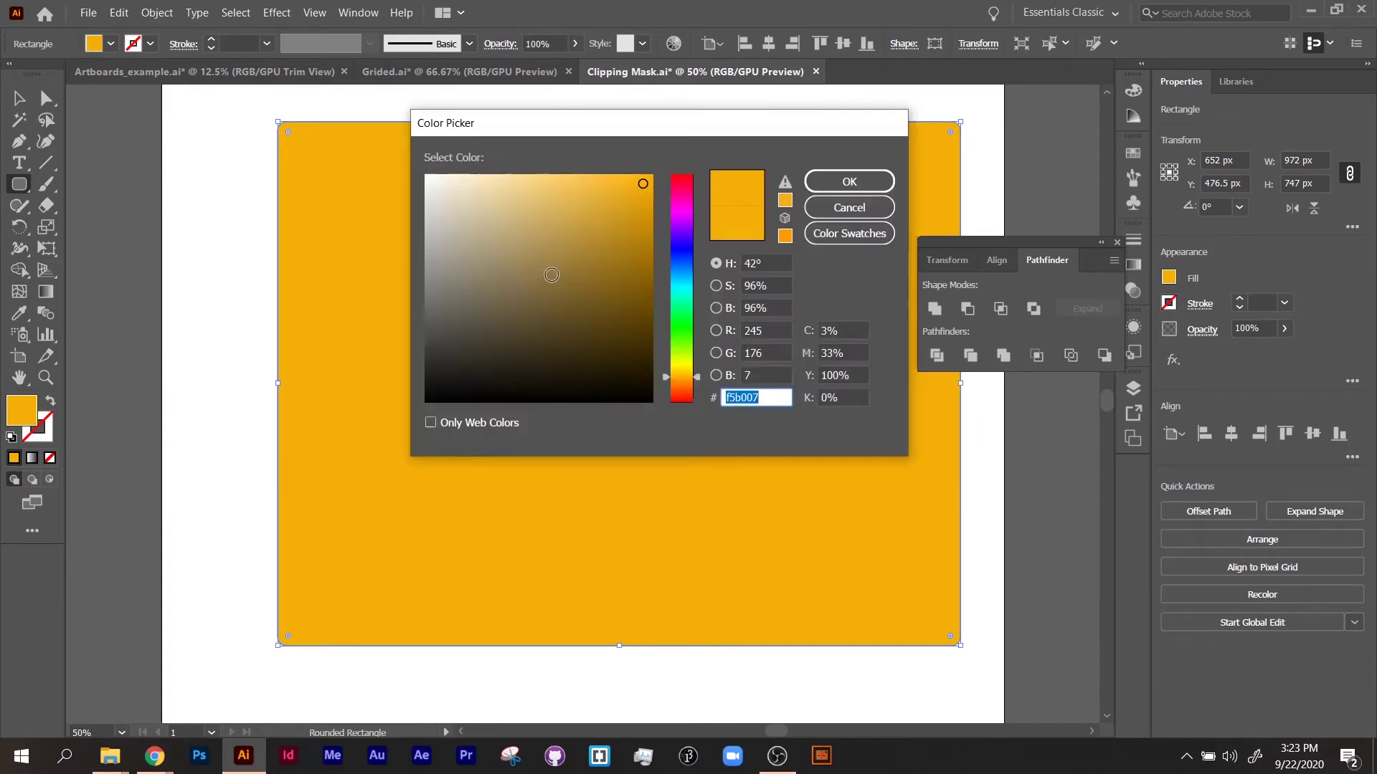
click(511, 271)
click(826, 180)
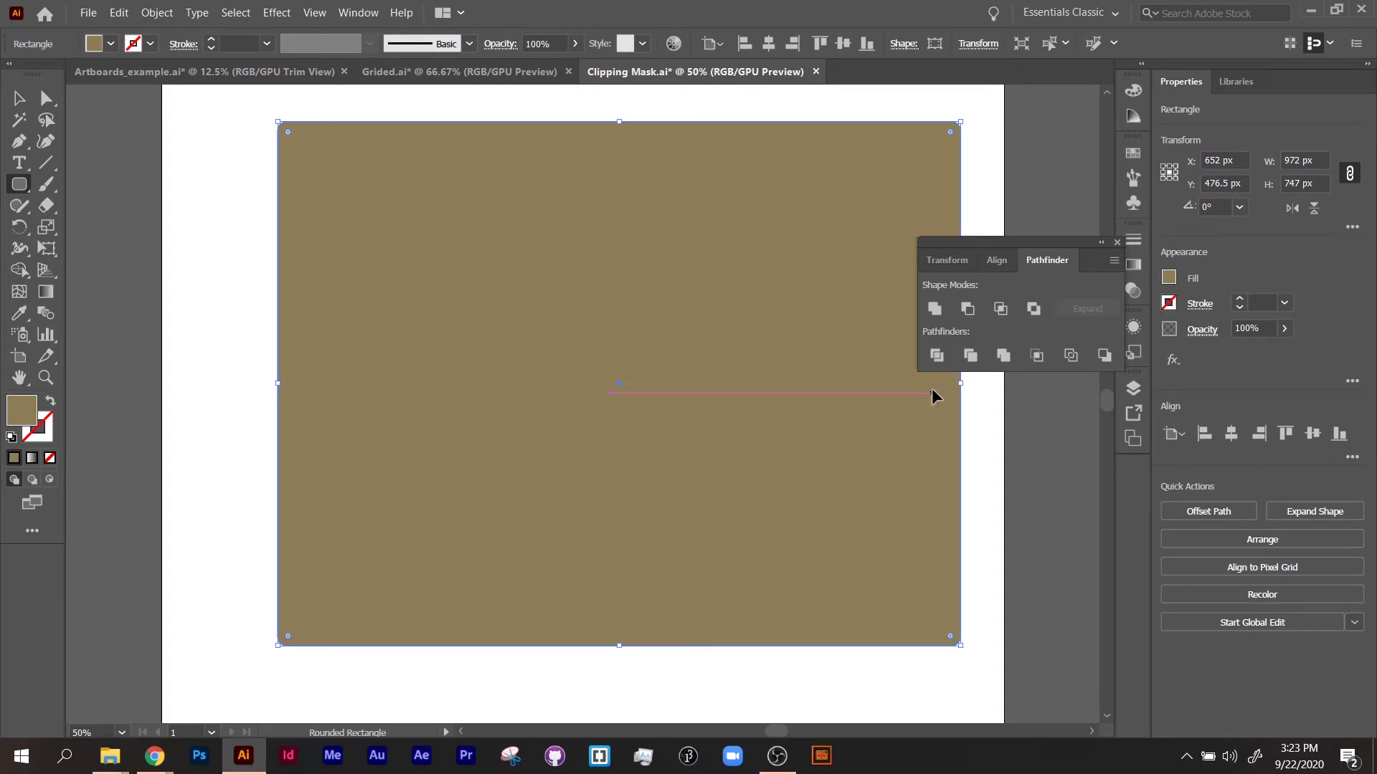
key(ctrl+shift+bracketleft)
click(19, 100)
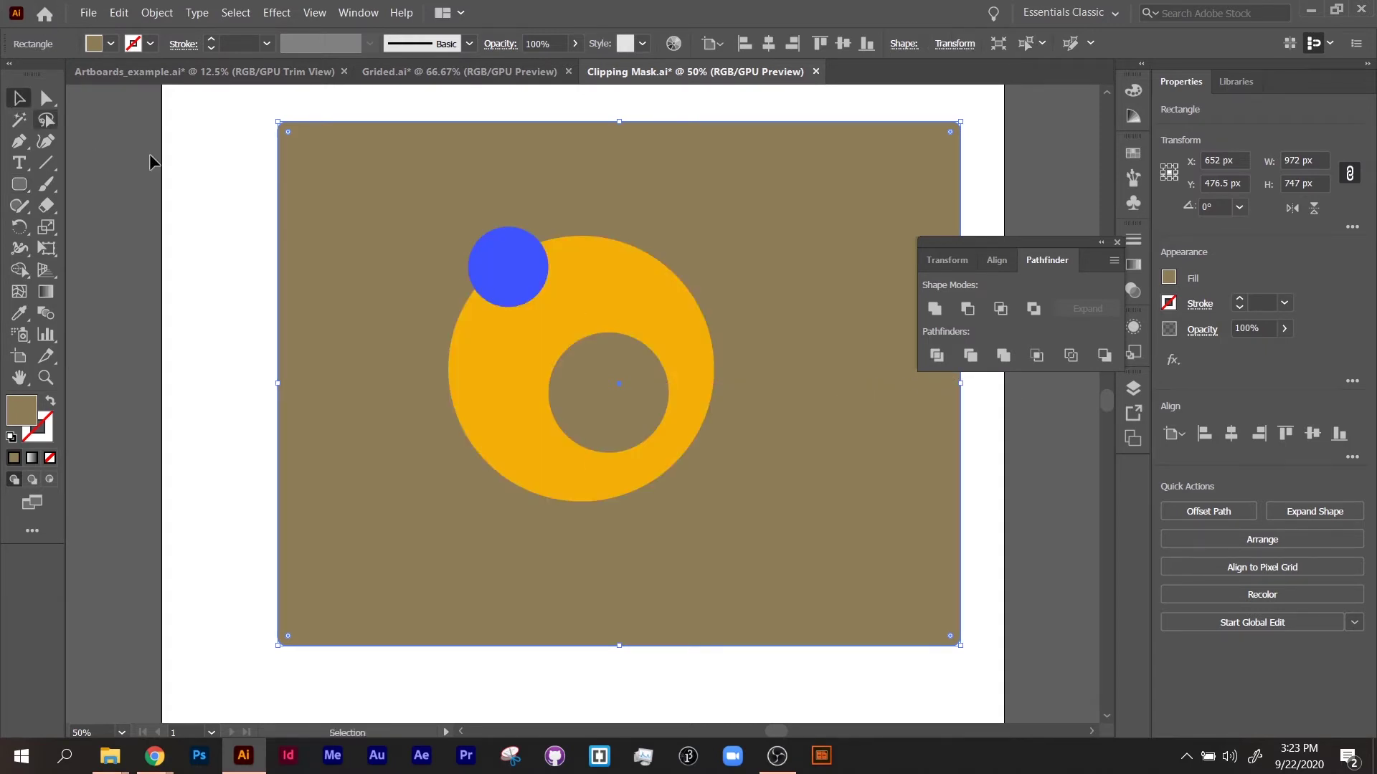
Isolate the compound shape and move its cut-out circle up and to the left within the orange circle.
double_click(601, 383)
drag(644, 403, 570, 313)
double_click(139, 325)
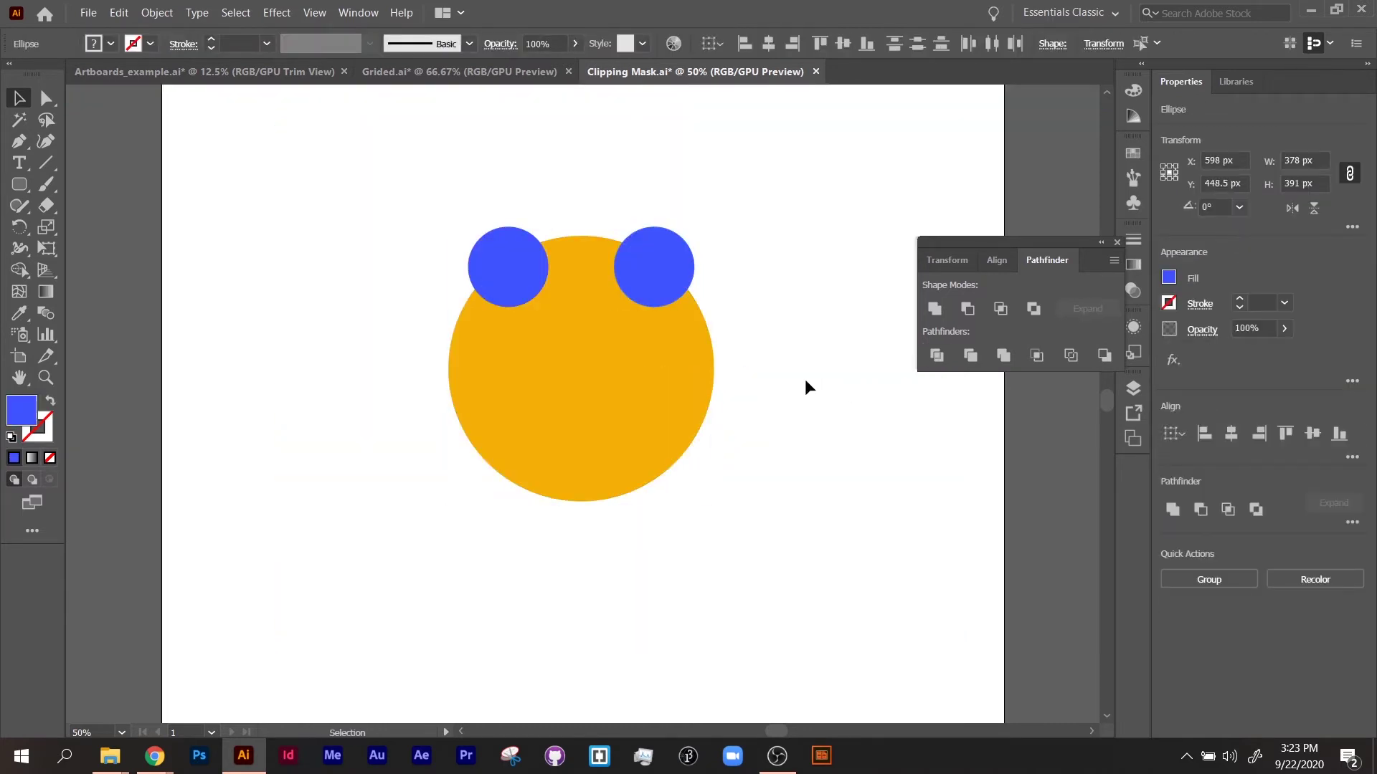
click(805, 387)
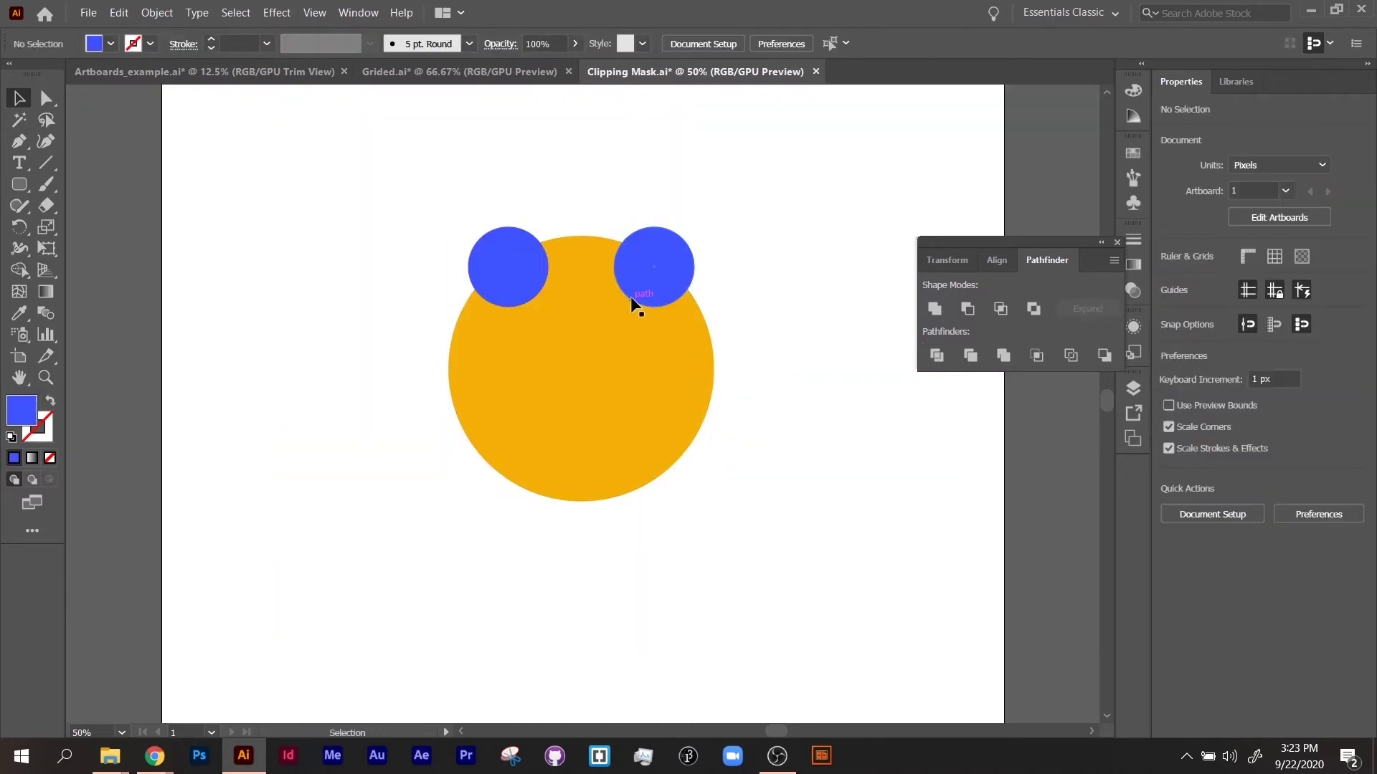
Recolor both blue circles to match the large circle's orange using the Eyedropper.
click(638, 285)
shift+click(518, 283)
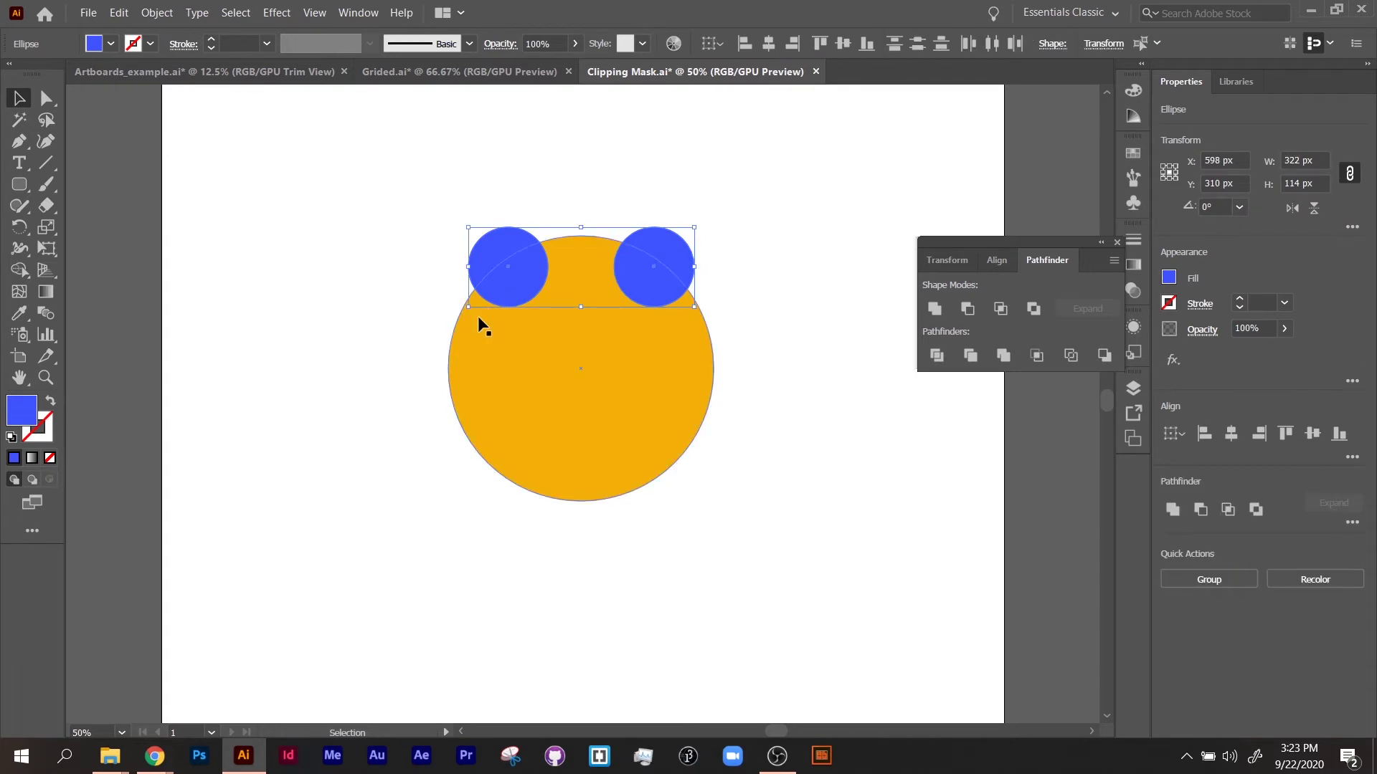
key(i)
click(578, 366)
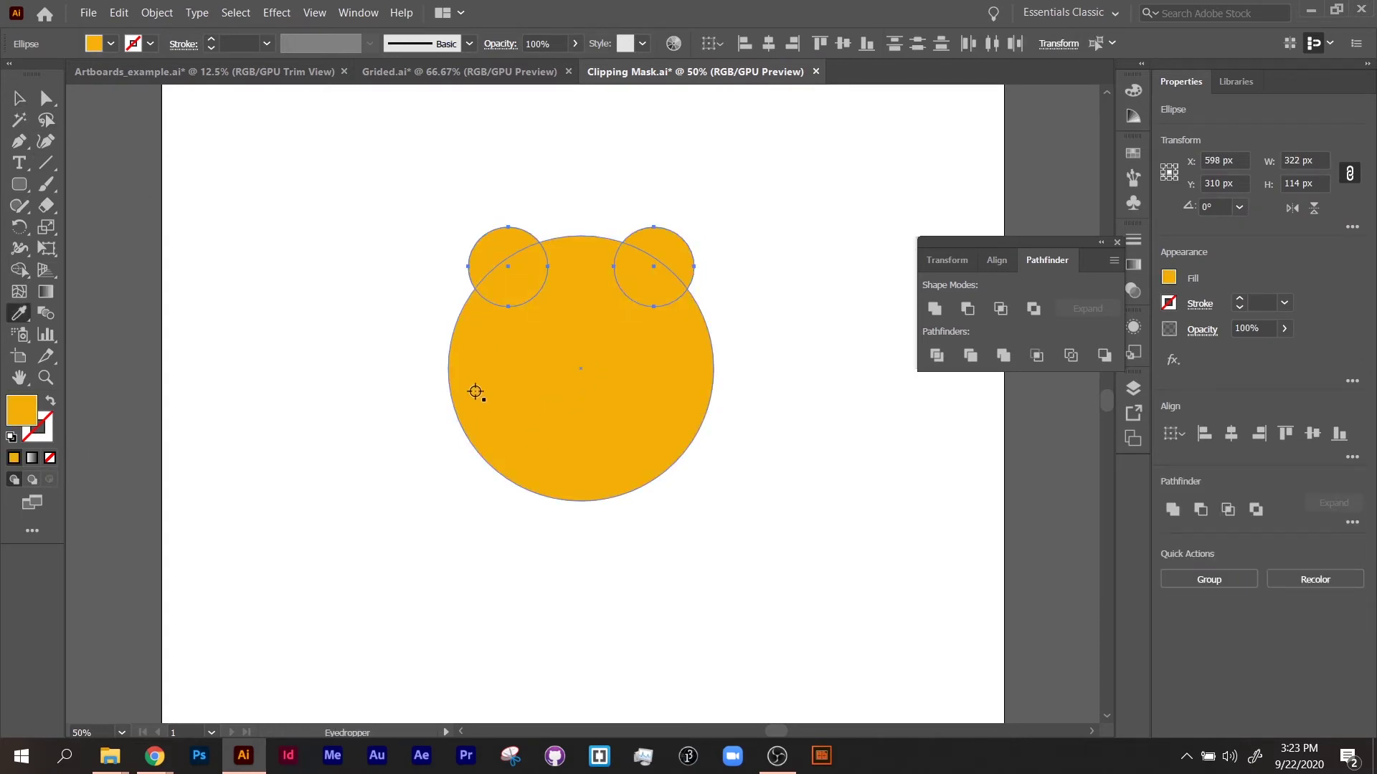
Divide the large circle and the two small circles into separate pieces with Pathfinder Divide.
key(v)
click(497, 363)
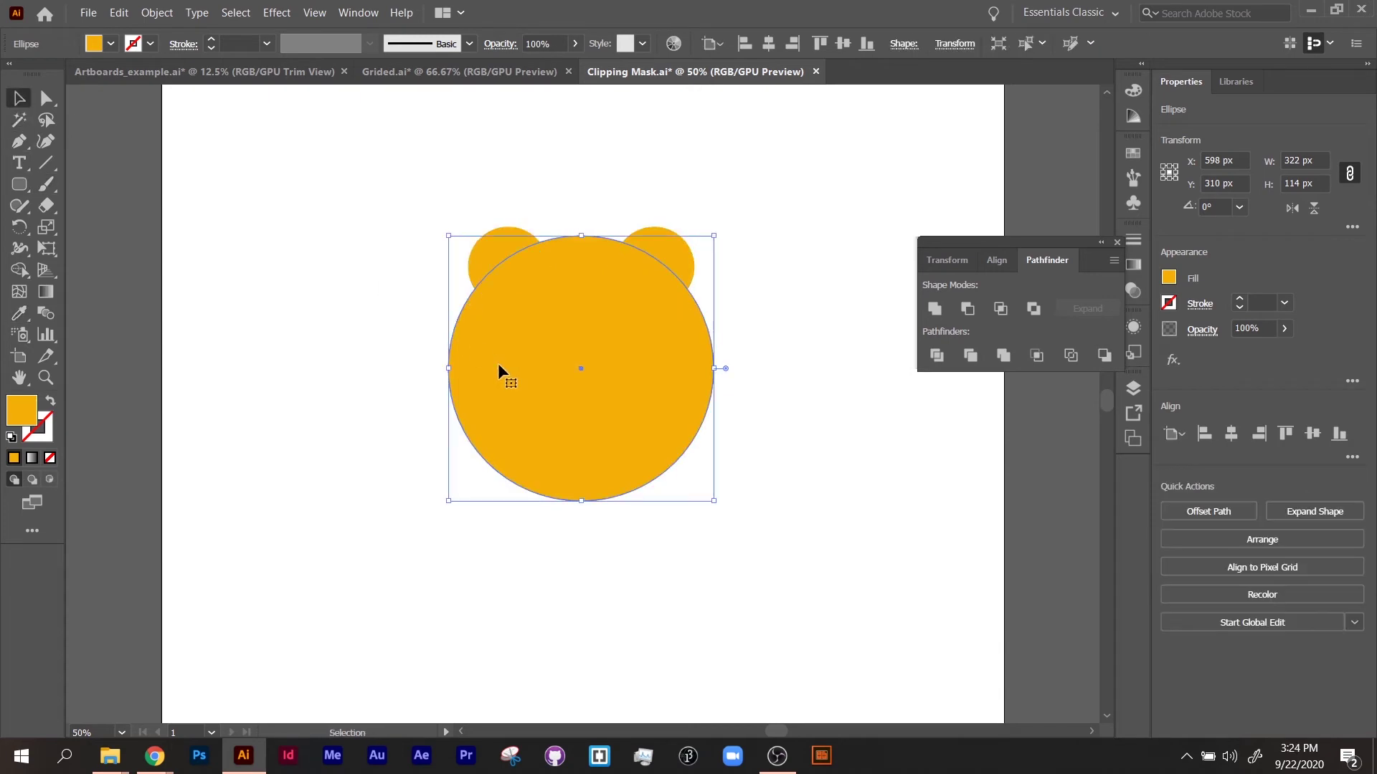
click(389, 158)
drag(388, 157, 925, 581)
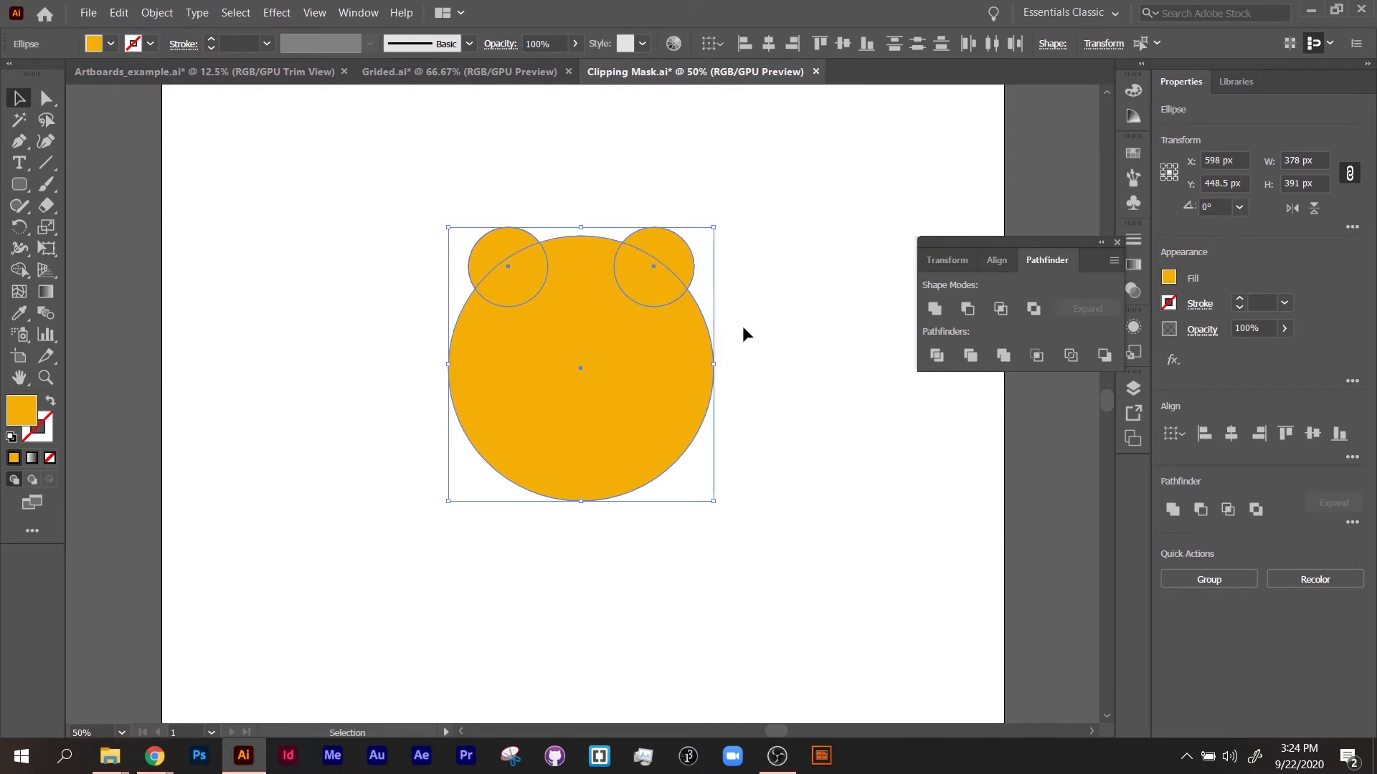
click(937, 355)
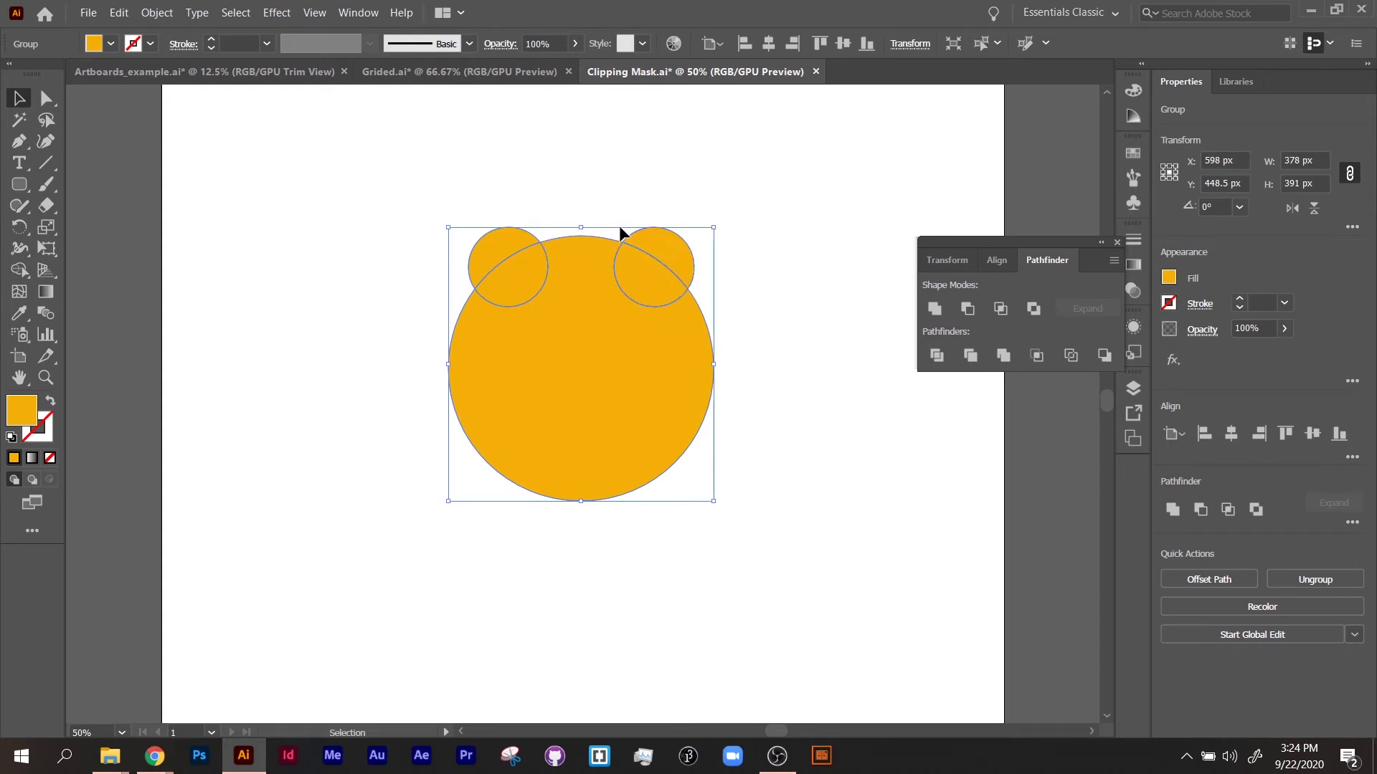
click(744, 290)
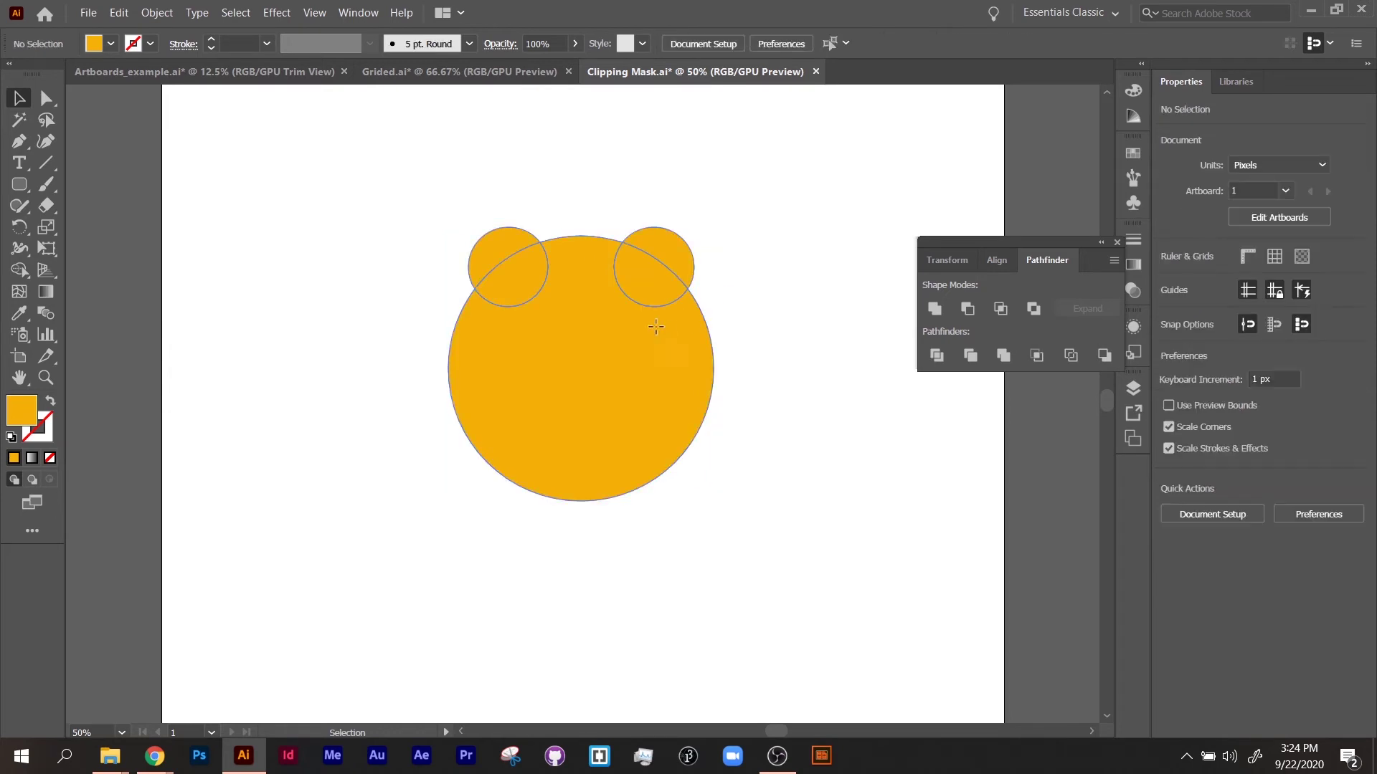
Ungroup the divided pieces so each can be selected individually.
click(683, 355)
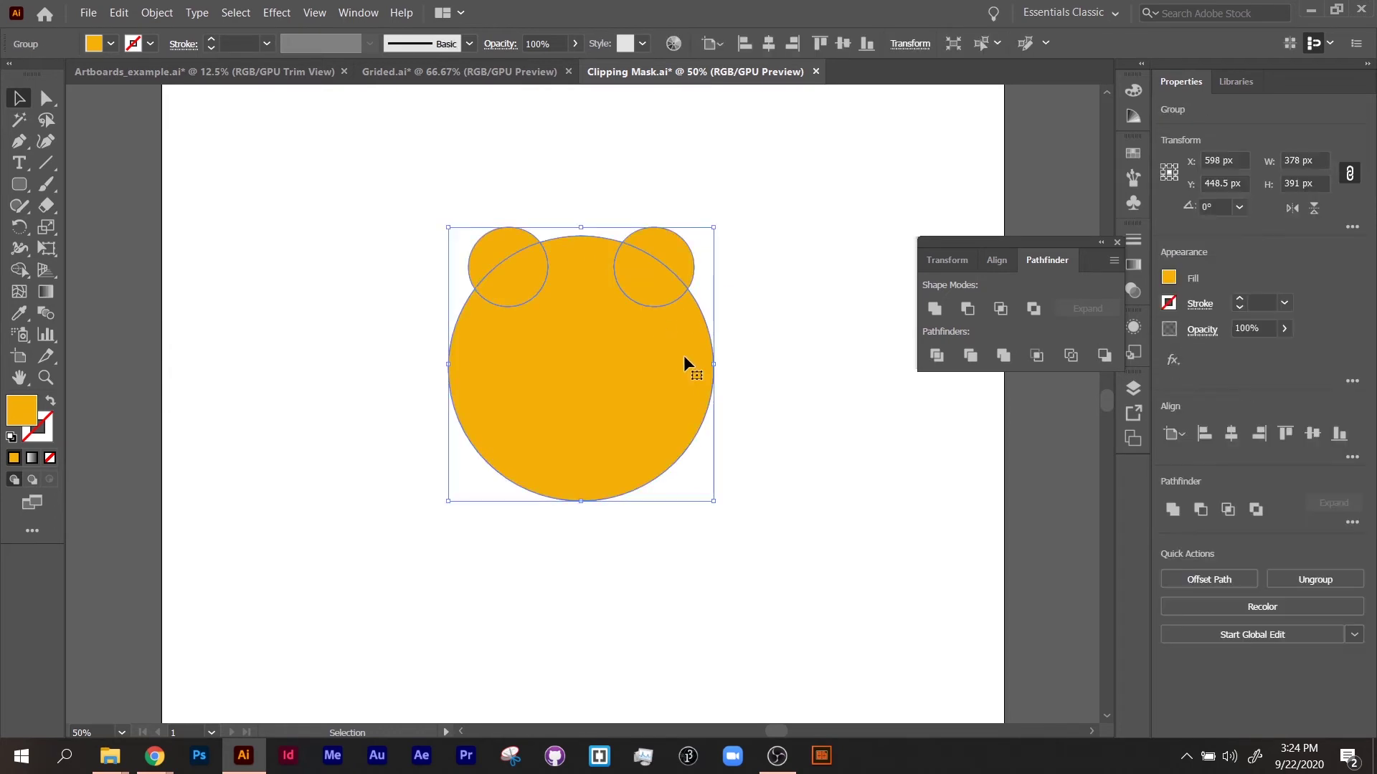
right_click(634, 334)
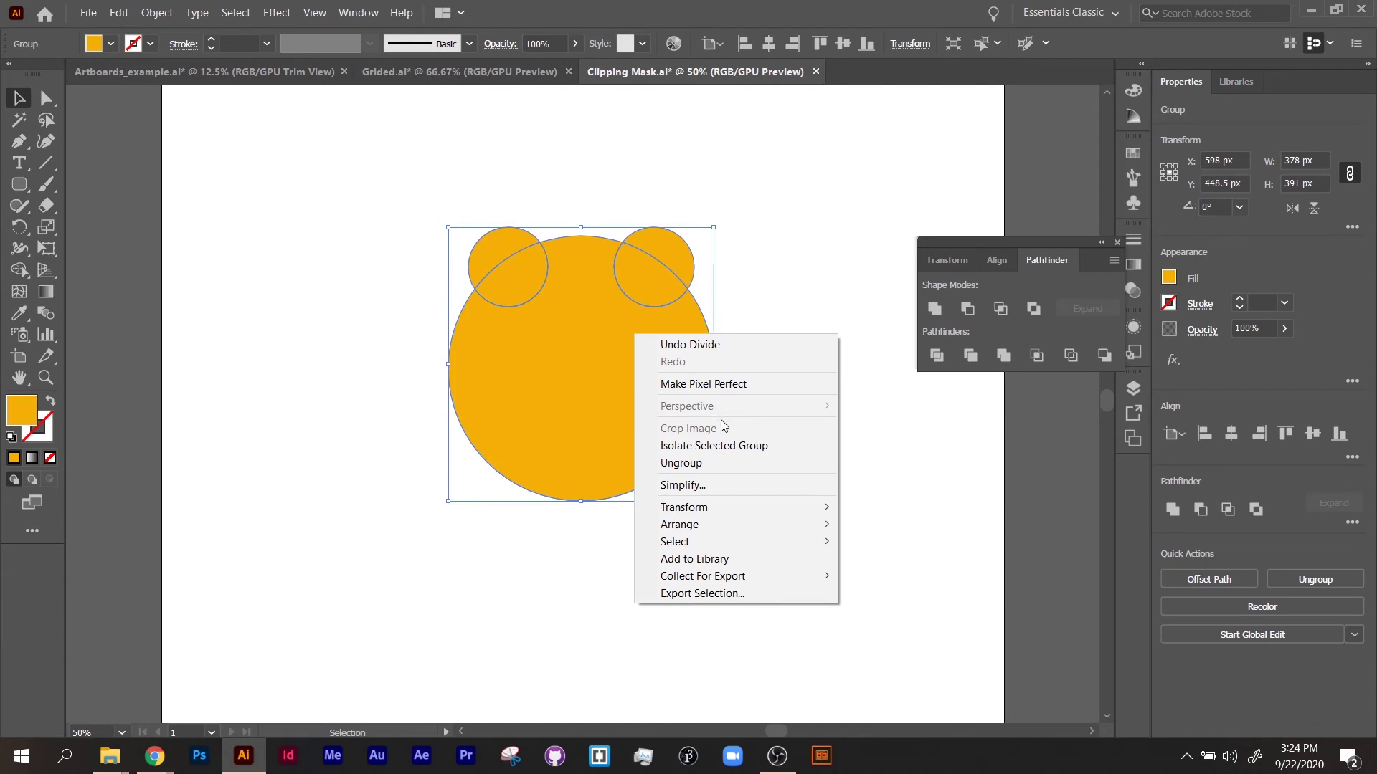
click(723, 463)
click(793, 415)
Recolor the two pieces where the small circles overlap the large circle to a pale orange fill.
click(646, 294)
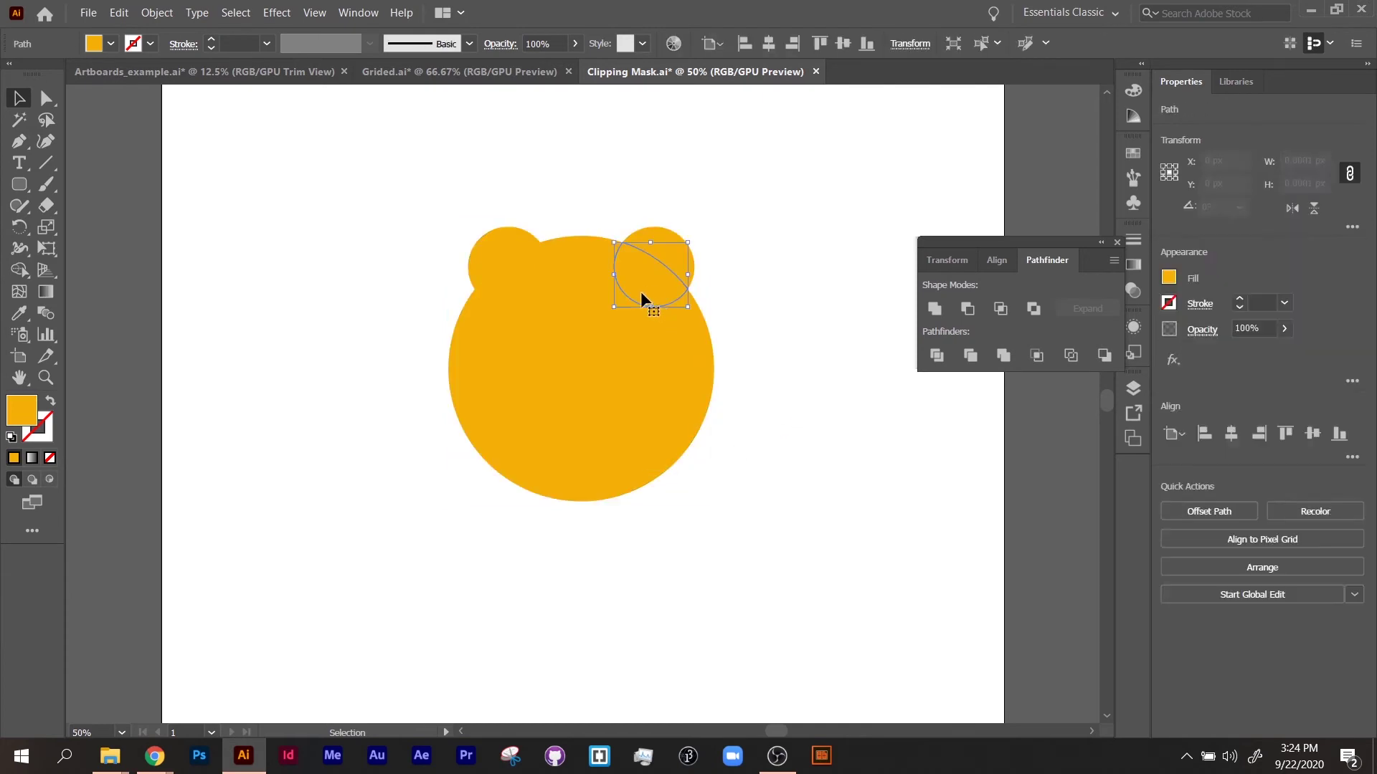
shift+click(540, 286)
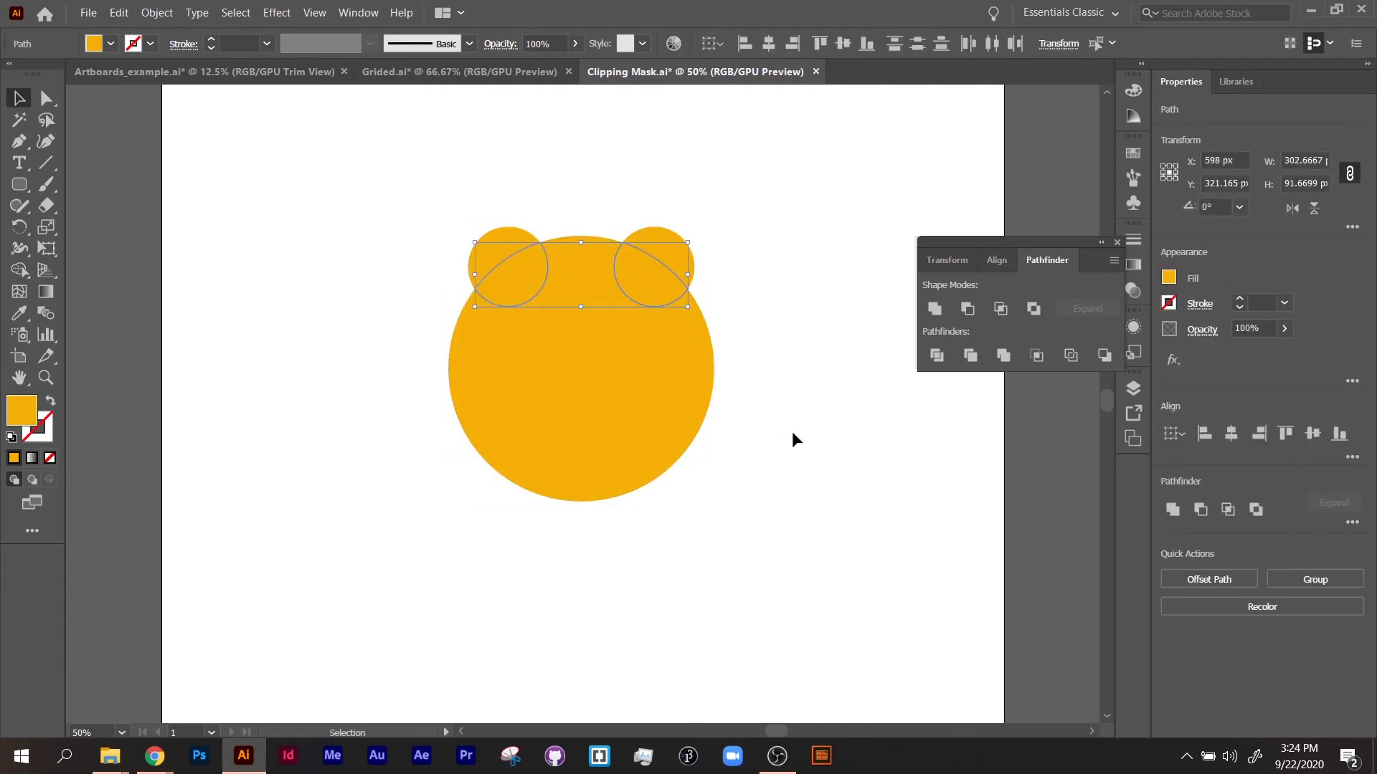
double_click(25, 414)
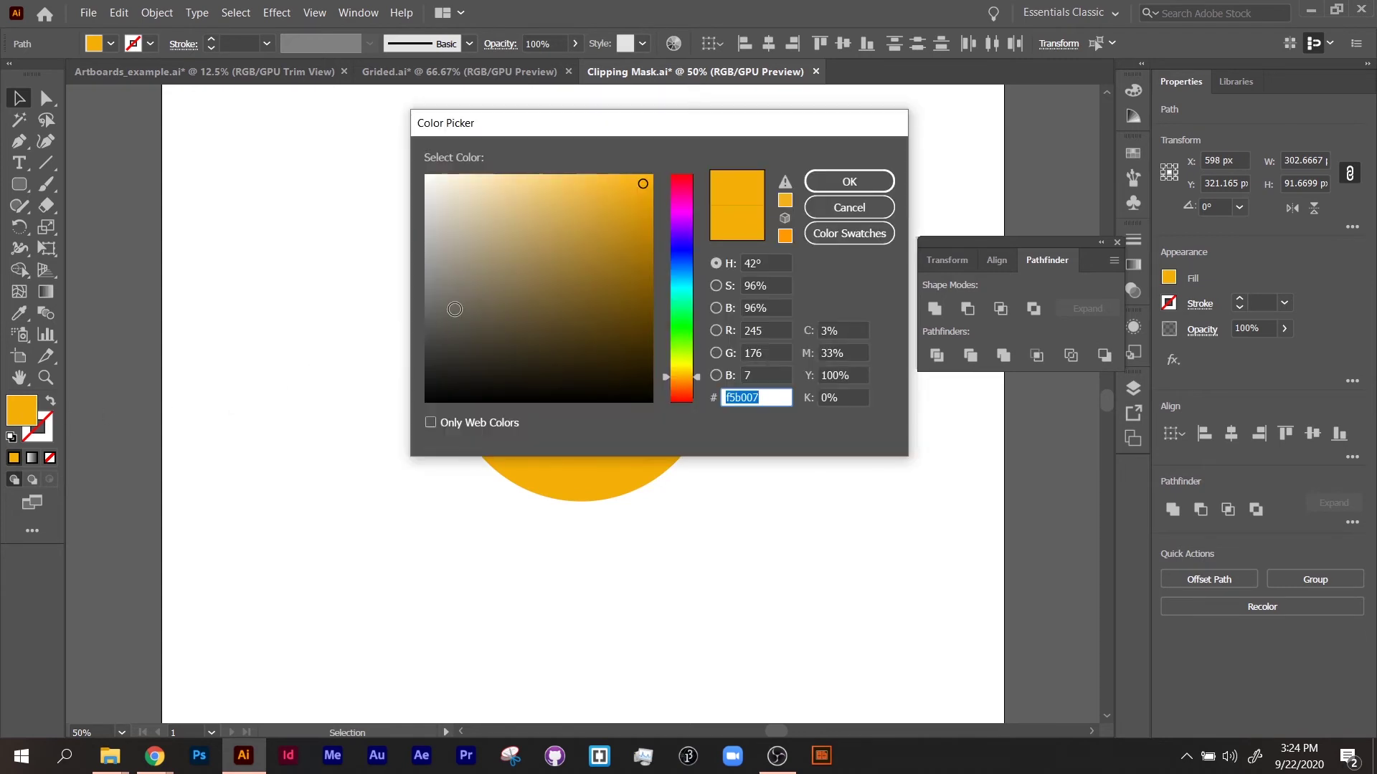
drag(452, 310, 466, 172)
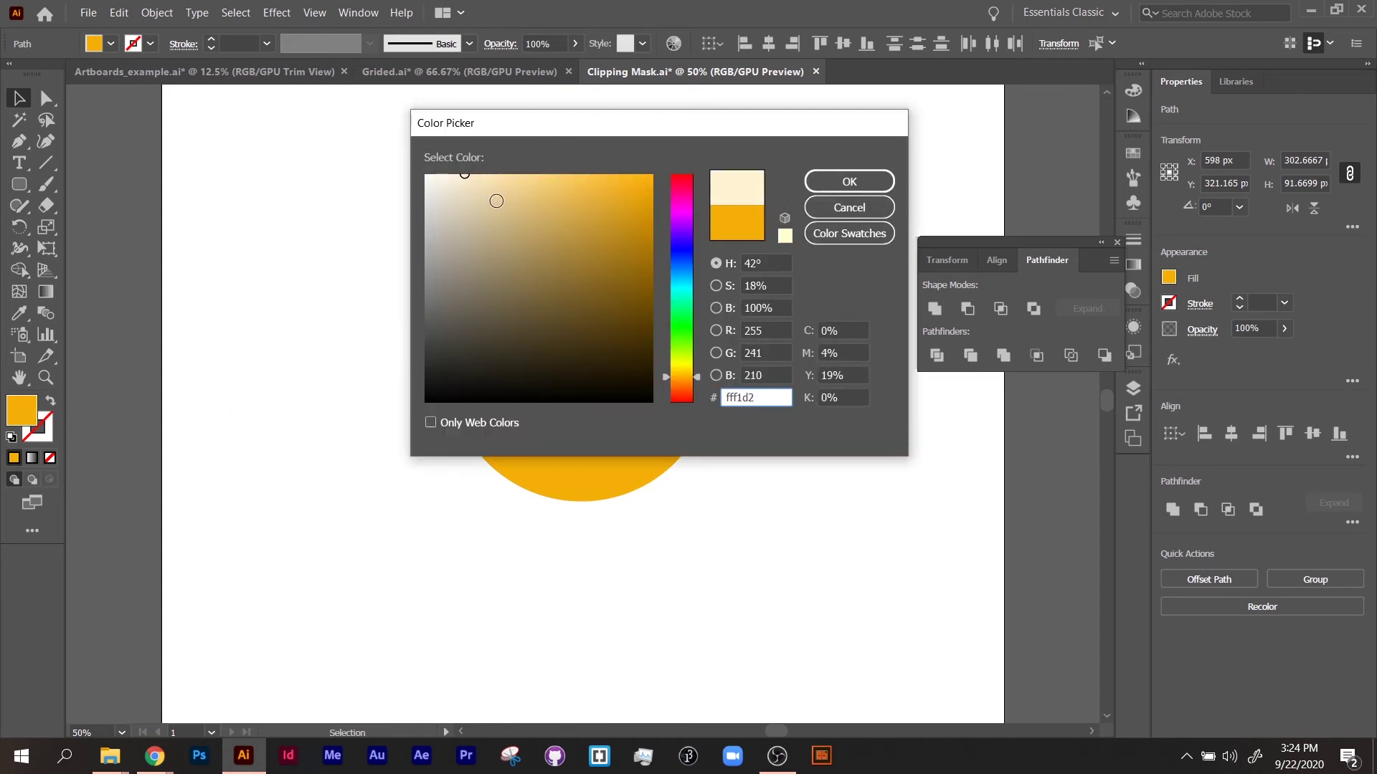
click(528, 180)
click(808, 182)
click(794, 195)
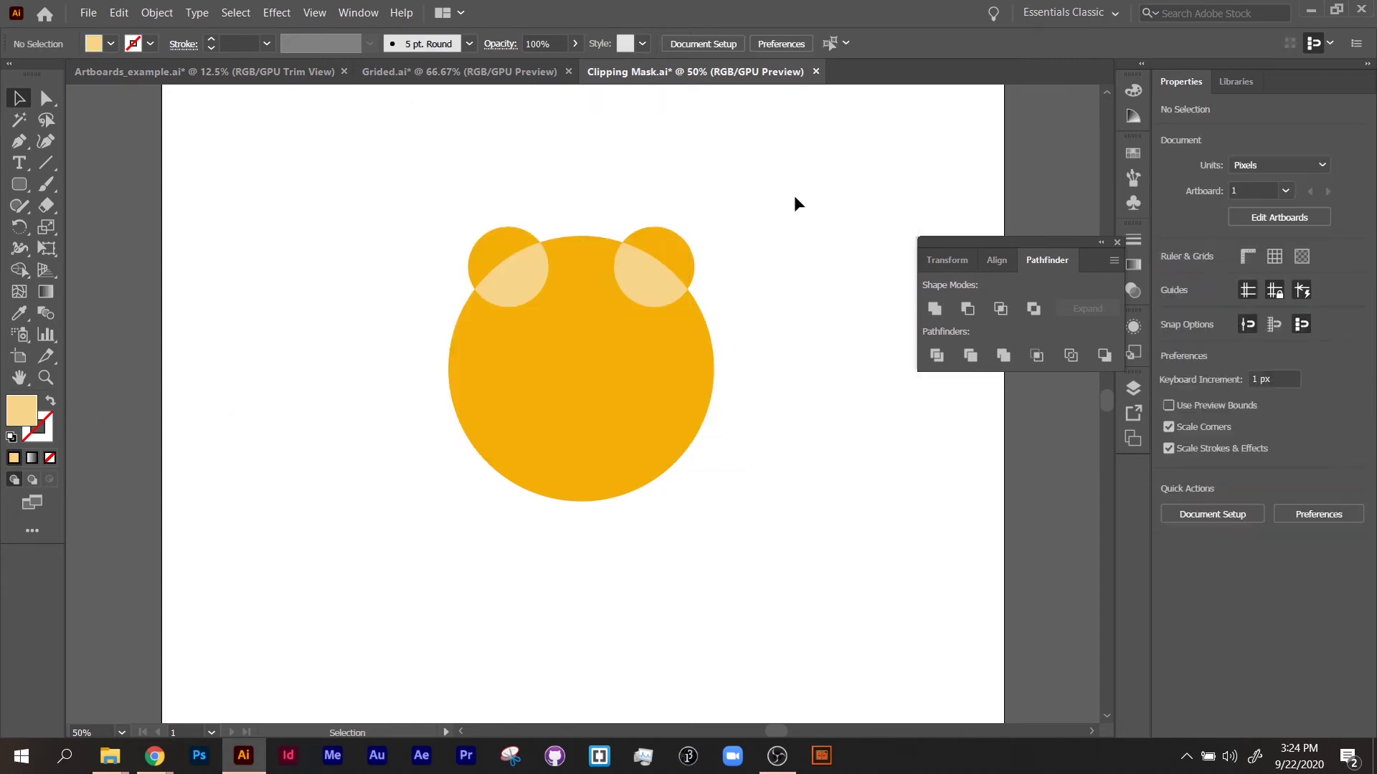
Recolor the two outer ear pieces to the dark brownish orange af7900.
click(649, 248)
shift+click(473, 242)
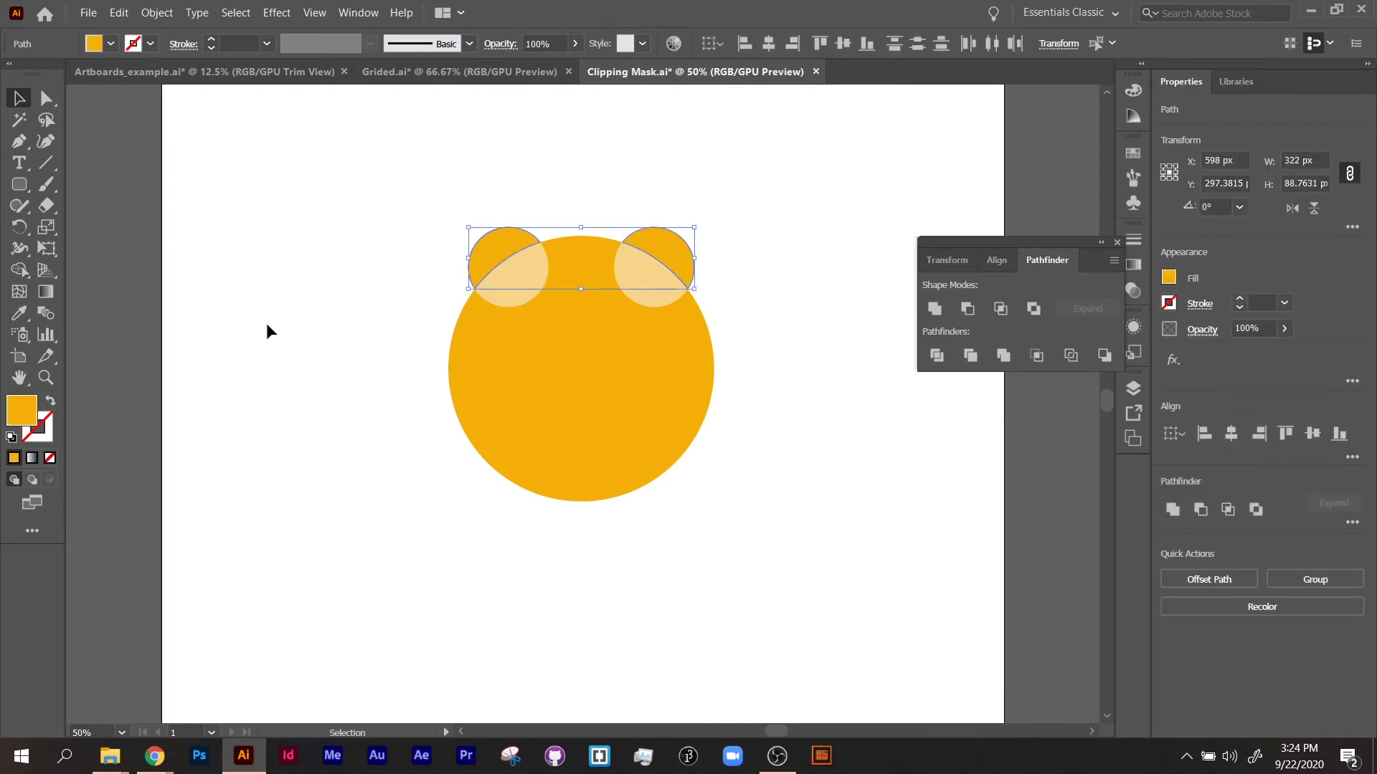
double_click(28, 406)
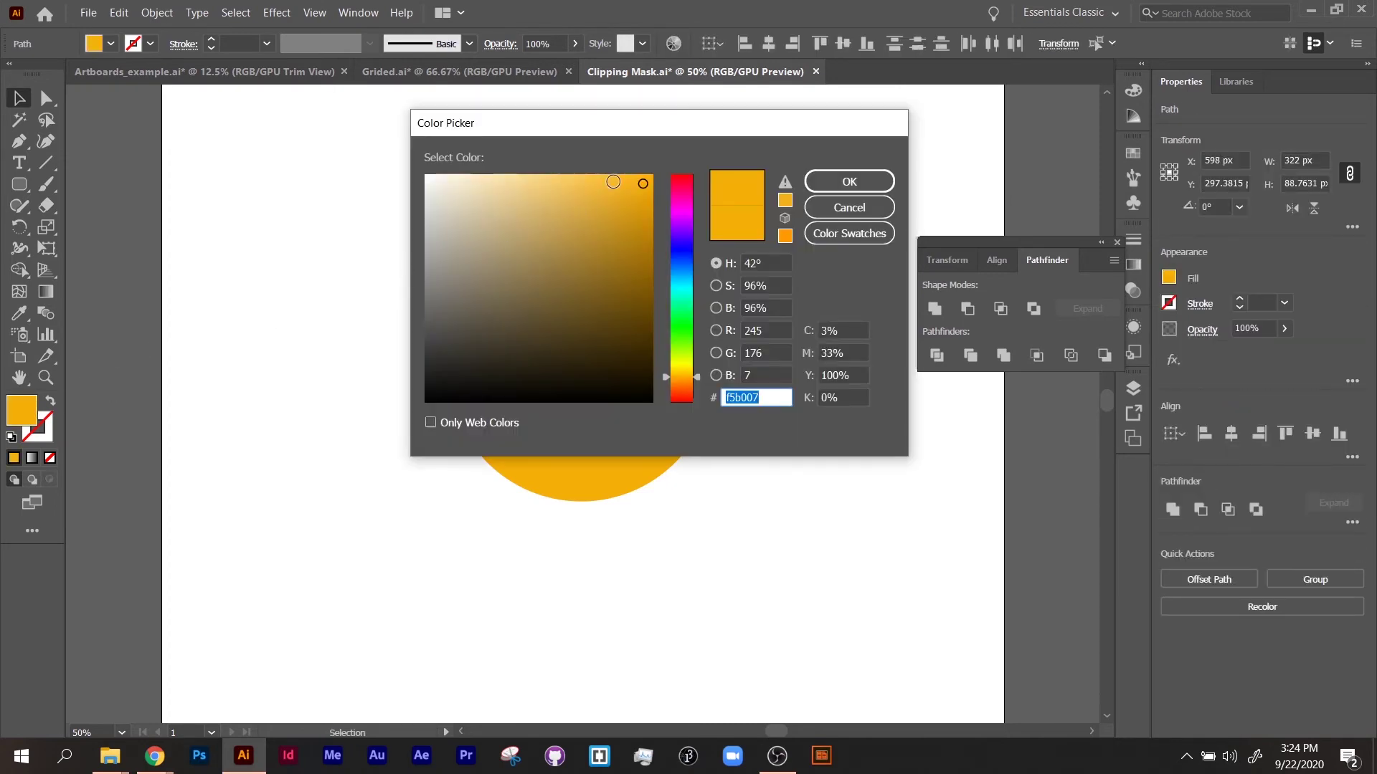
mouse_move(611, 180)
mouse_down()
mouse_move(588, 170)
mouse_move(669, 313)
mouse_move(674, 246)
mouse_up()
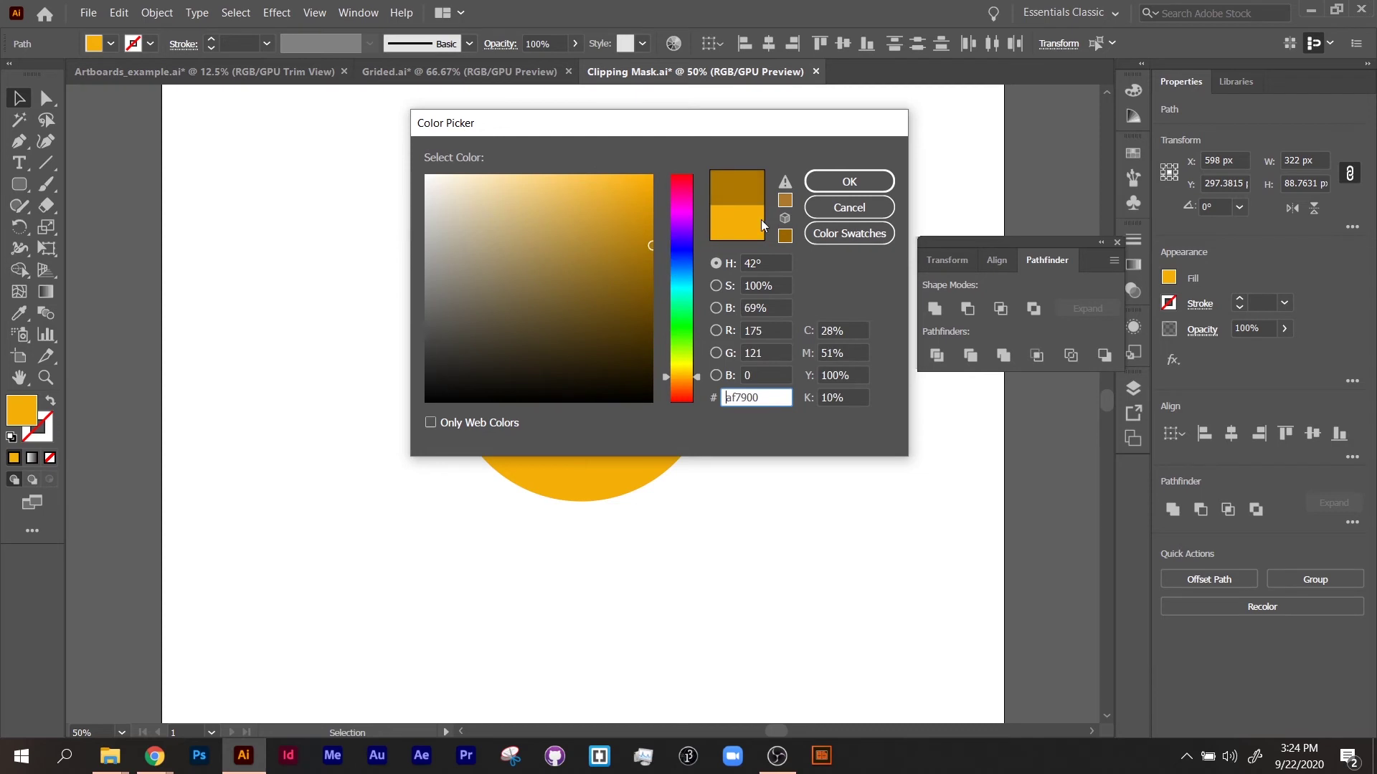
click(879, 185)
click(897, 205)
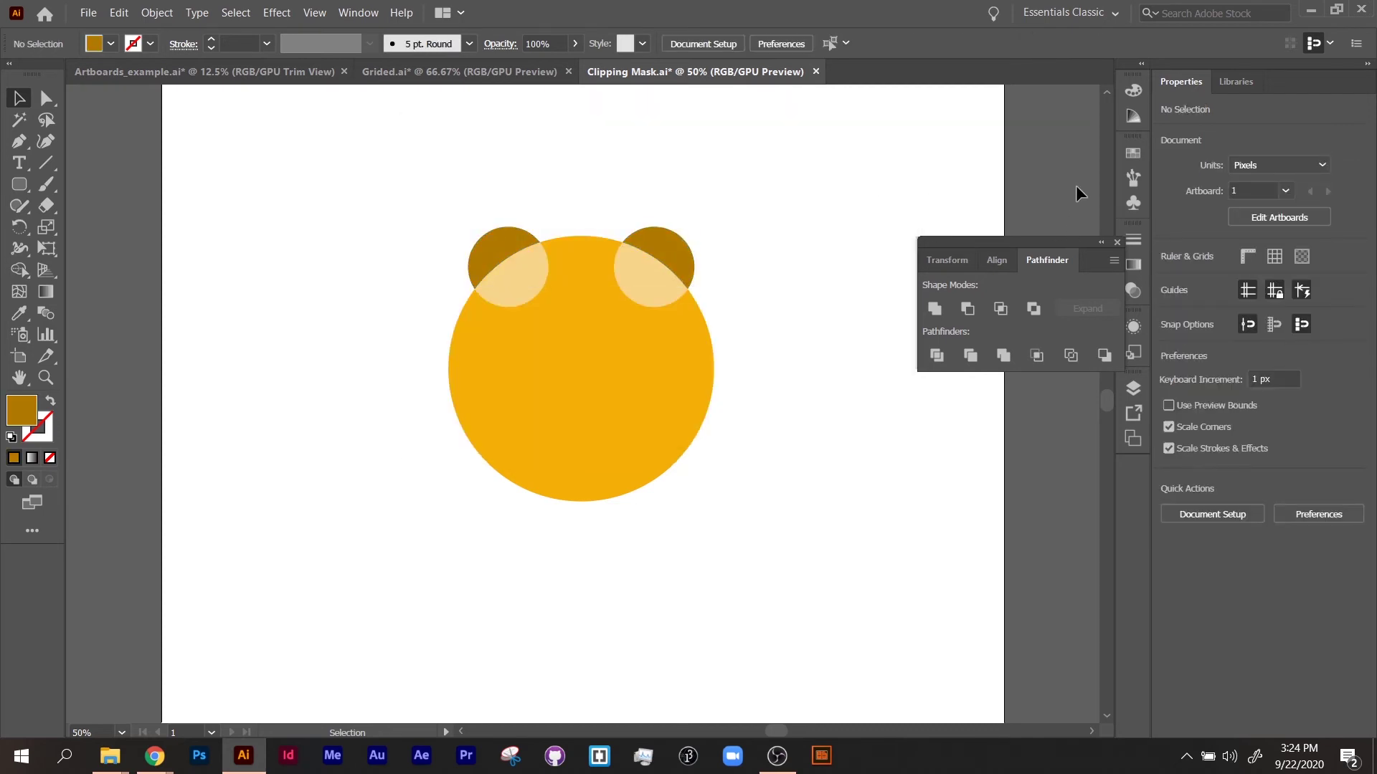
key(ctrl+1)
drag(723, 326, 688, 402)
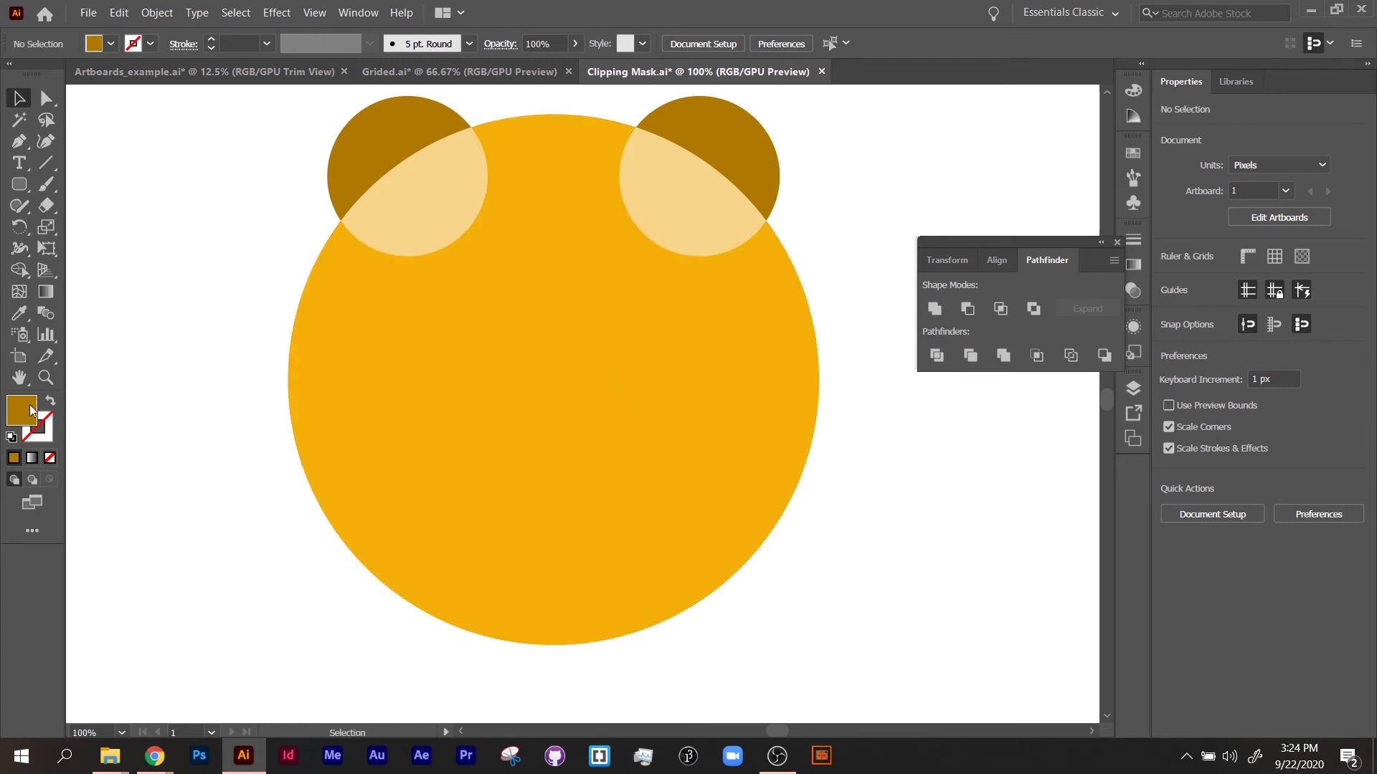
click(46, 162)
drag(148, 372, 901, 416)
drag(184, 420, 905, 421)
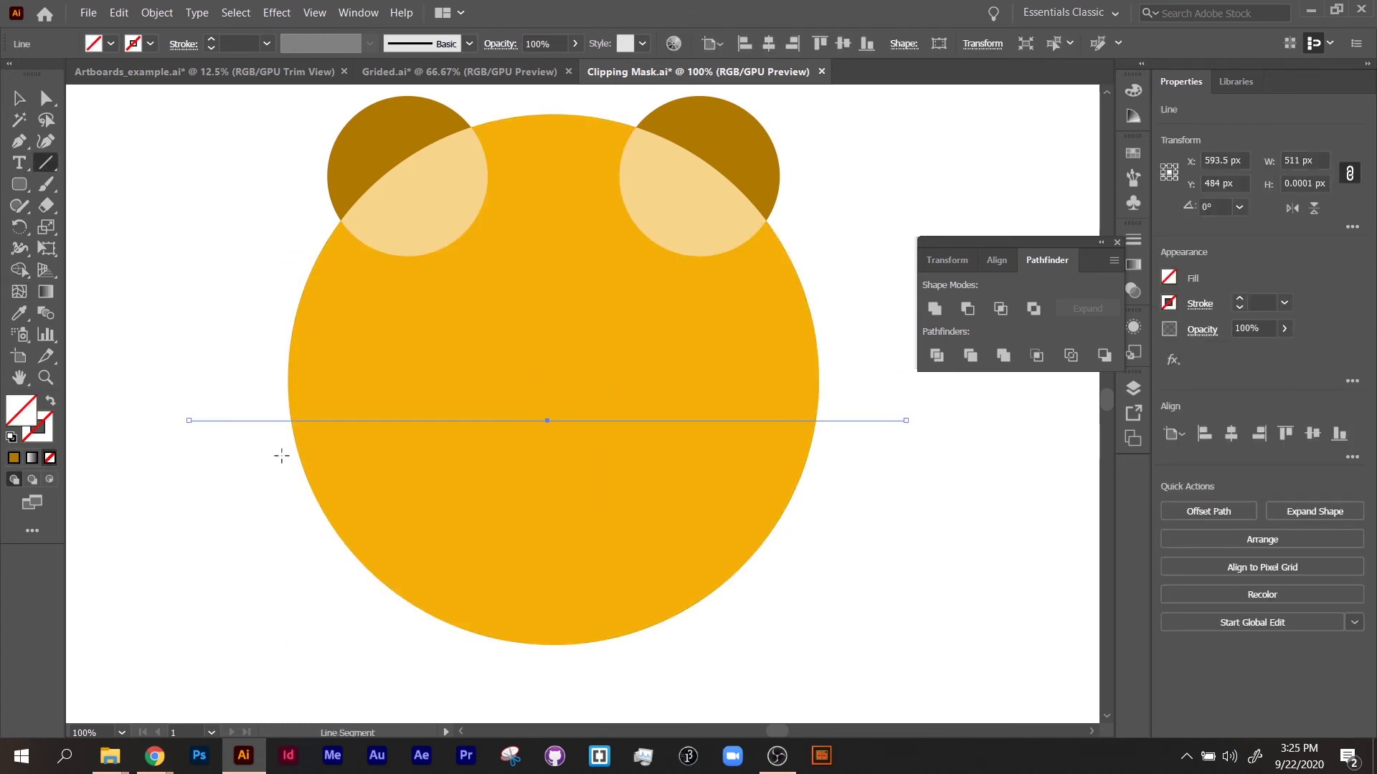
key(ctrl+z)
key(ctrl+z)
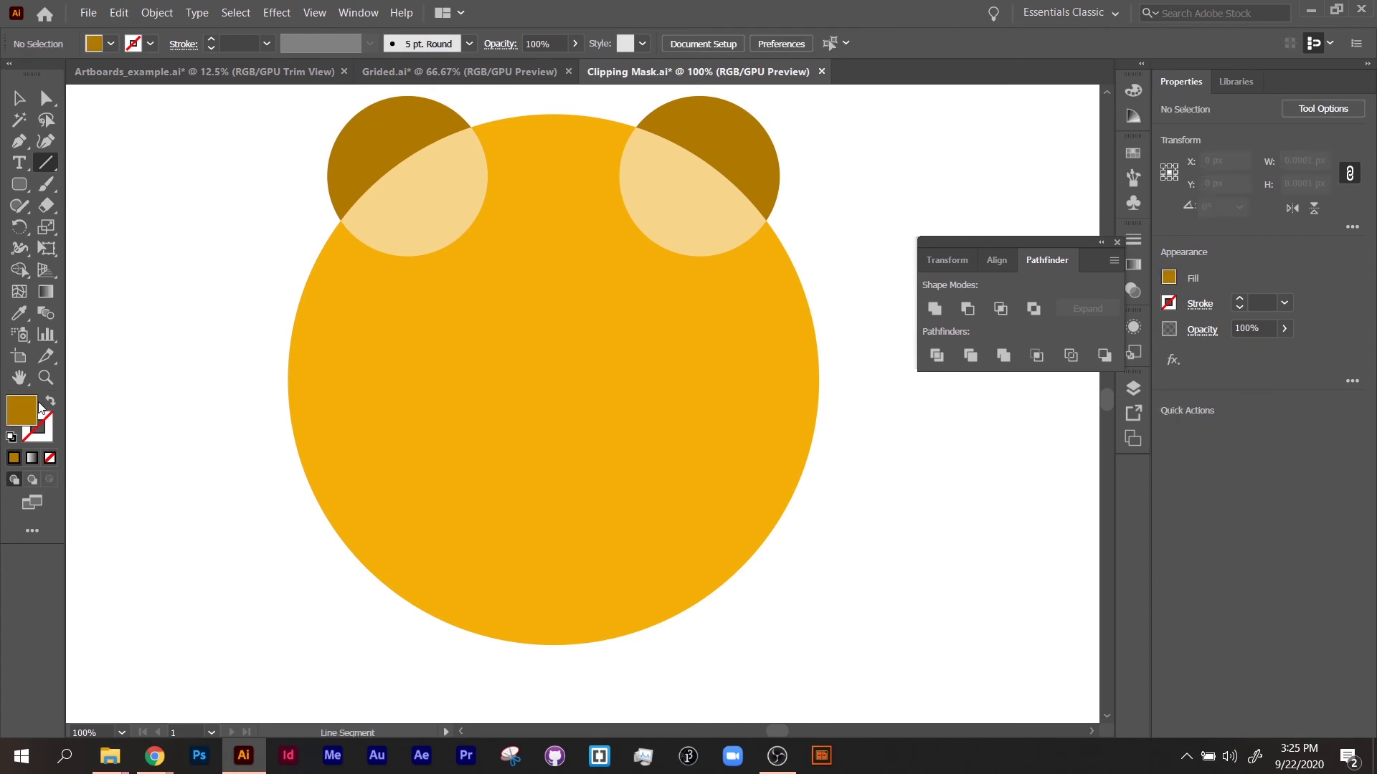
Swap fill and stroke, and draw four horizontal 1 pt lines across the lower half of the large circle, extending past both edges.
click(50, 400)
drag(200, 386, 890, 386)
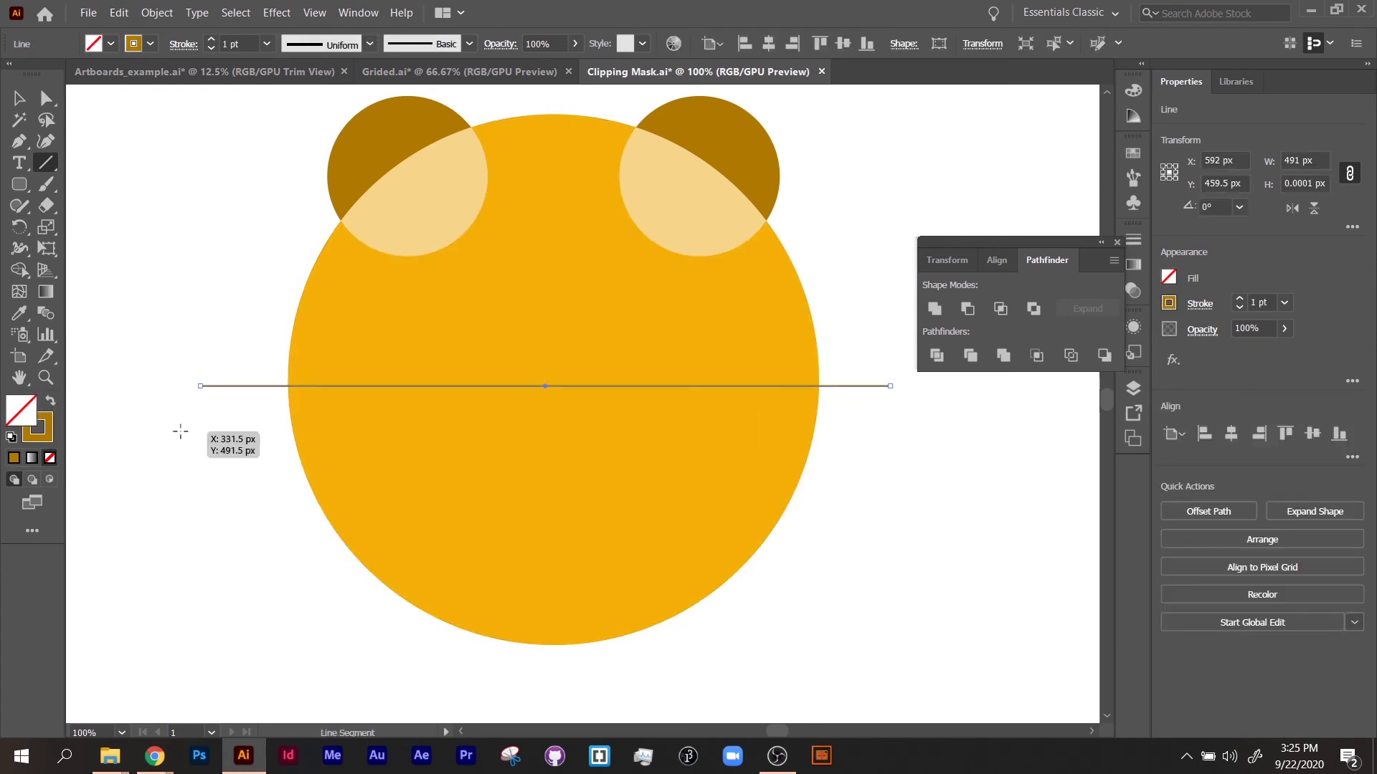
mouse_move(184, 430)
mouse_down()
mouse_move(886, 453)
mouse_move(899, 430)
mouse_up()
mouse_move(225, 473)
mouse_down()
mouse_move(931, 553)
mouse_move(934, 474)
mouse_up()
mouse_move(188, 539)
mouse_down()
mouse_move(962, 639)
mouse_move(964, 539)
mouse_up()
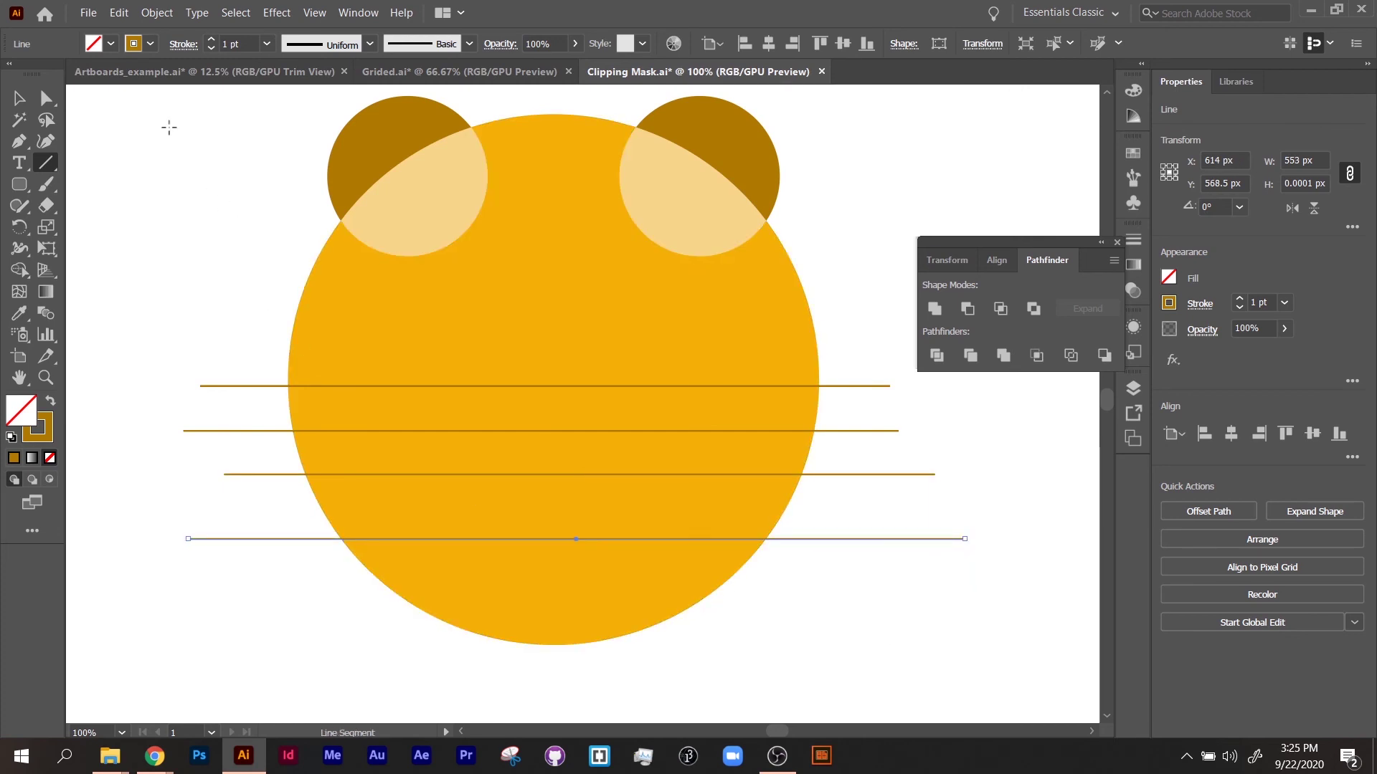
Divide the large circle along the four lines with Pathfinder Divide and ungroup the resulting pieces.
click(20, 98)
drag(213, 347, 890, 601)
click(936, 356)
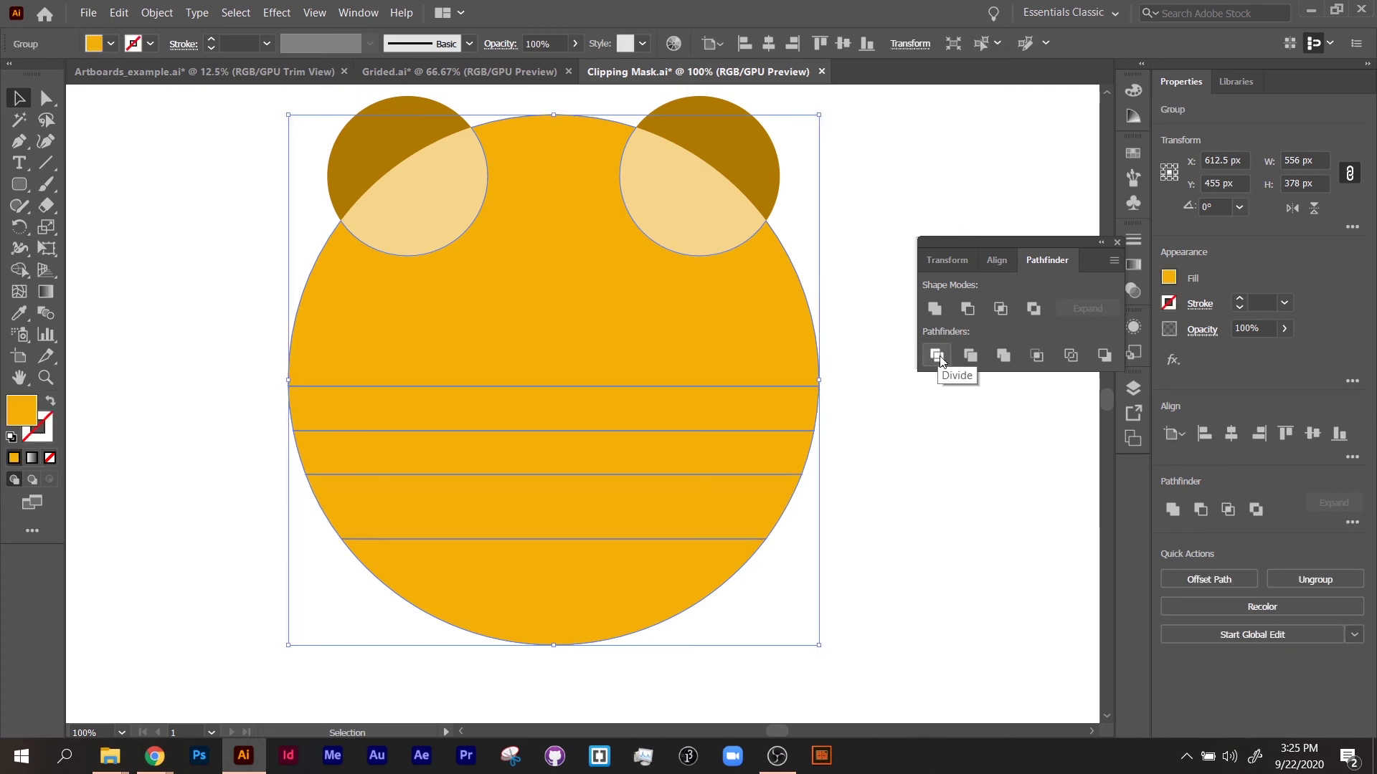
click(950, 520)
click(662, 588)
right_click(594, 475)
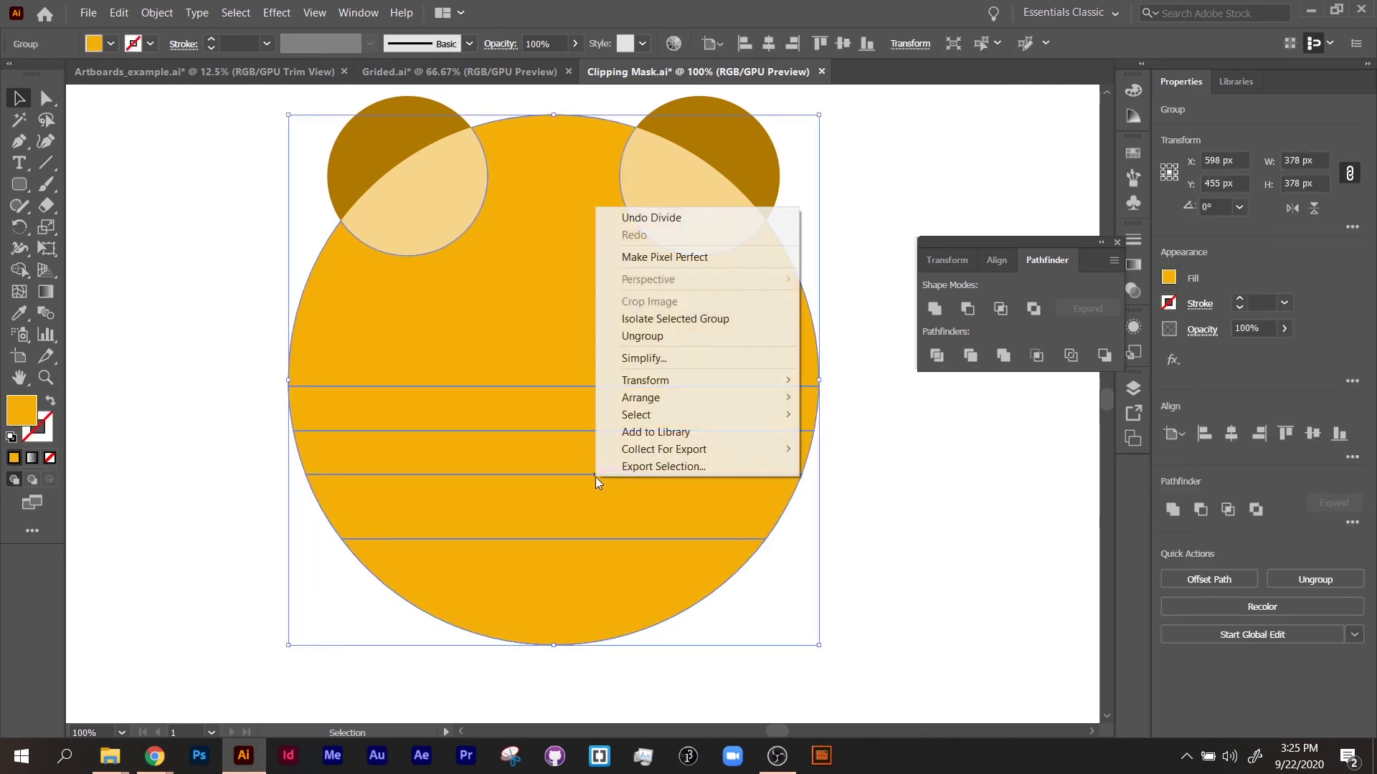
click(688, 336)
click(768, 558)
Select the four lower slices of the large circle and move them down about 5 px.
click(662, 571)
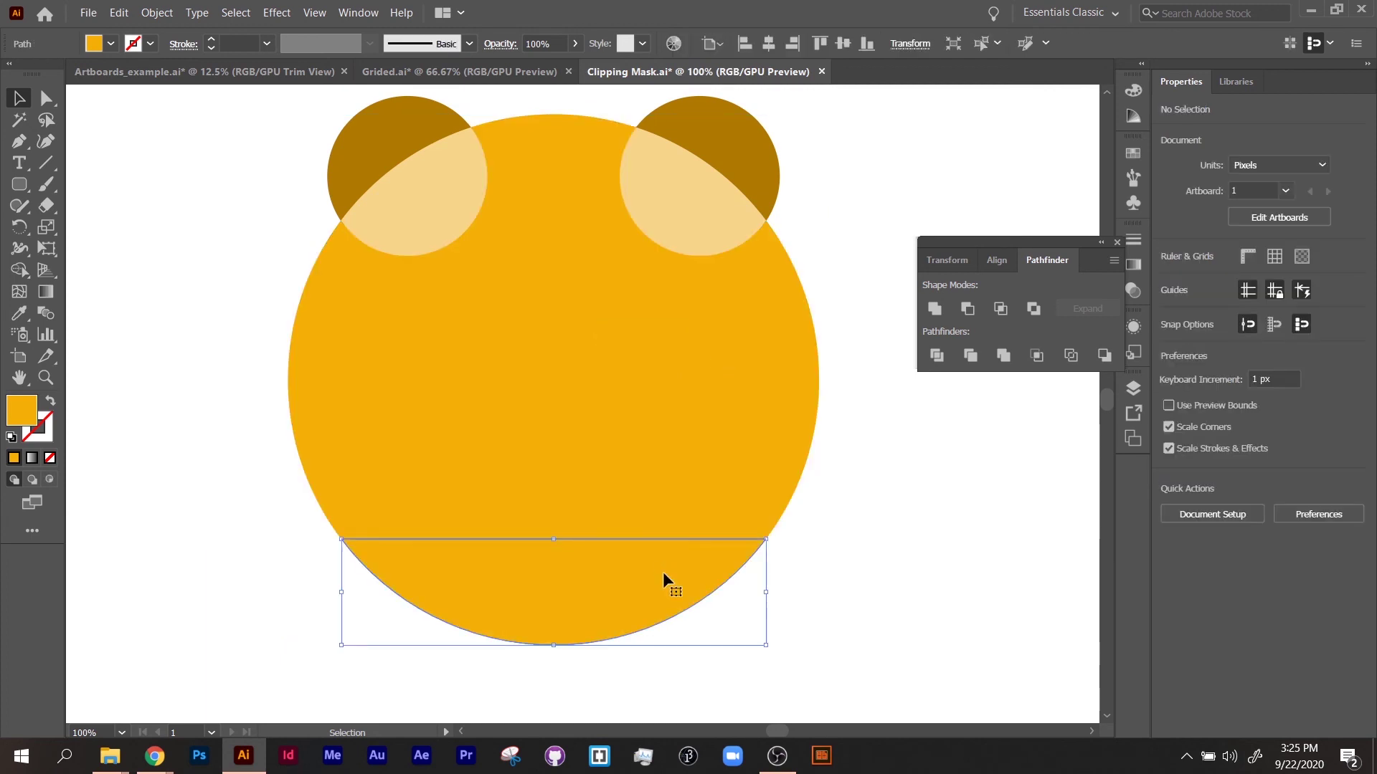
shift+click(652, 506)
click(652, 400)
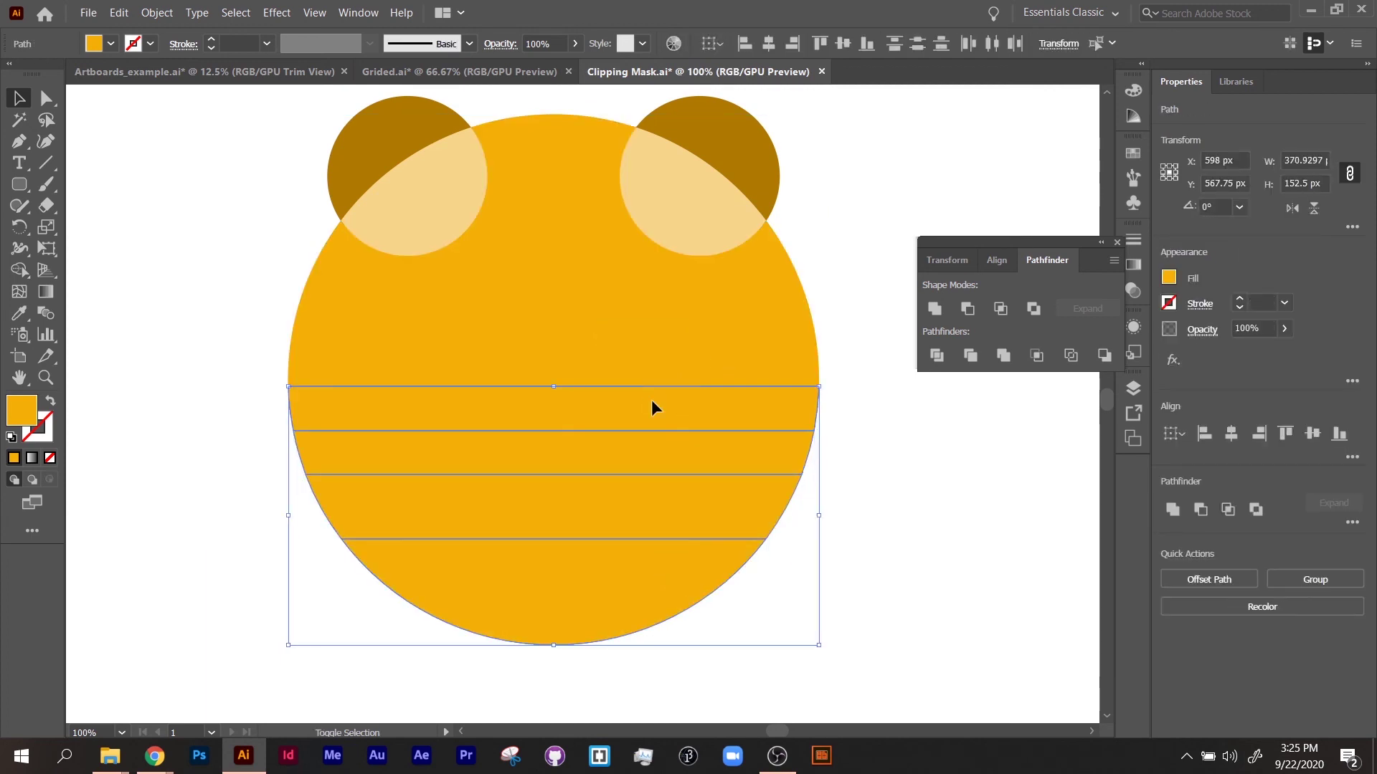
key(Down)
key(Down)
key(Down)
key(Down)
key(Down)
key(Down)
key(Down)
key(Down)
key(Down)
key(Down)
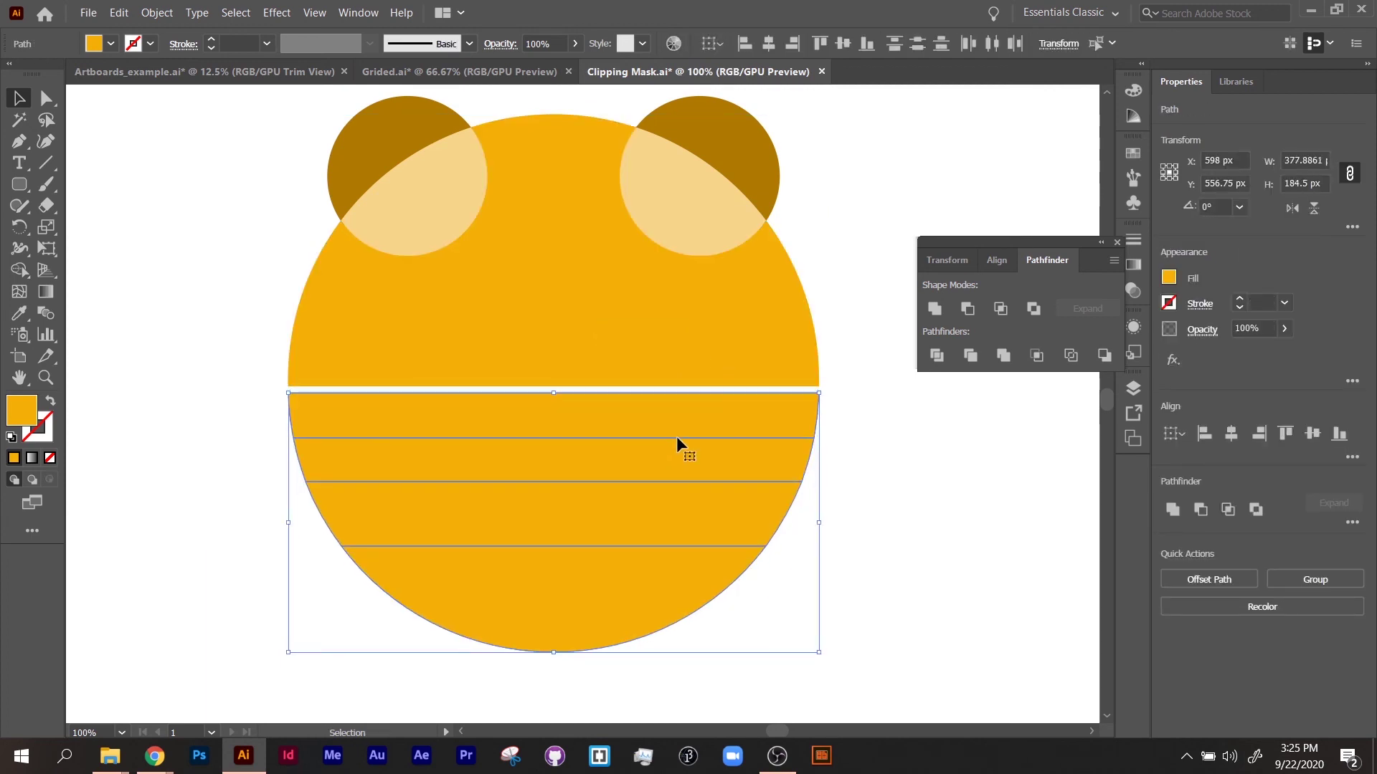
Move the three lowest slices 20 px down and 10 px to the left, leaving the uppermost slice in place.
drag(796, 639, 630, 497)
key(shift+Down)
key(shift+Down)
key(shift+Down)
key(shift+Down)
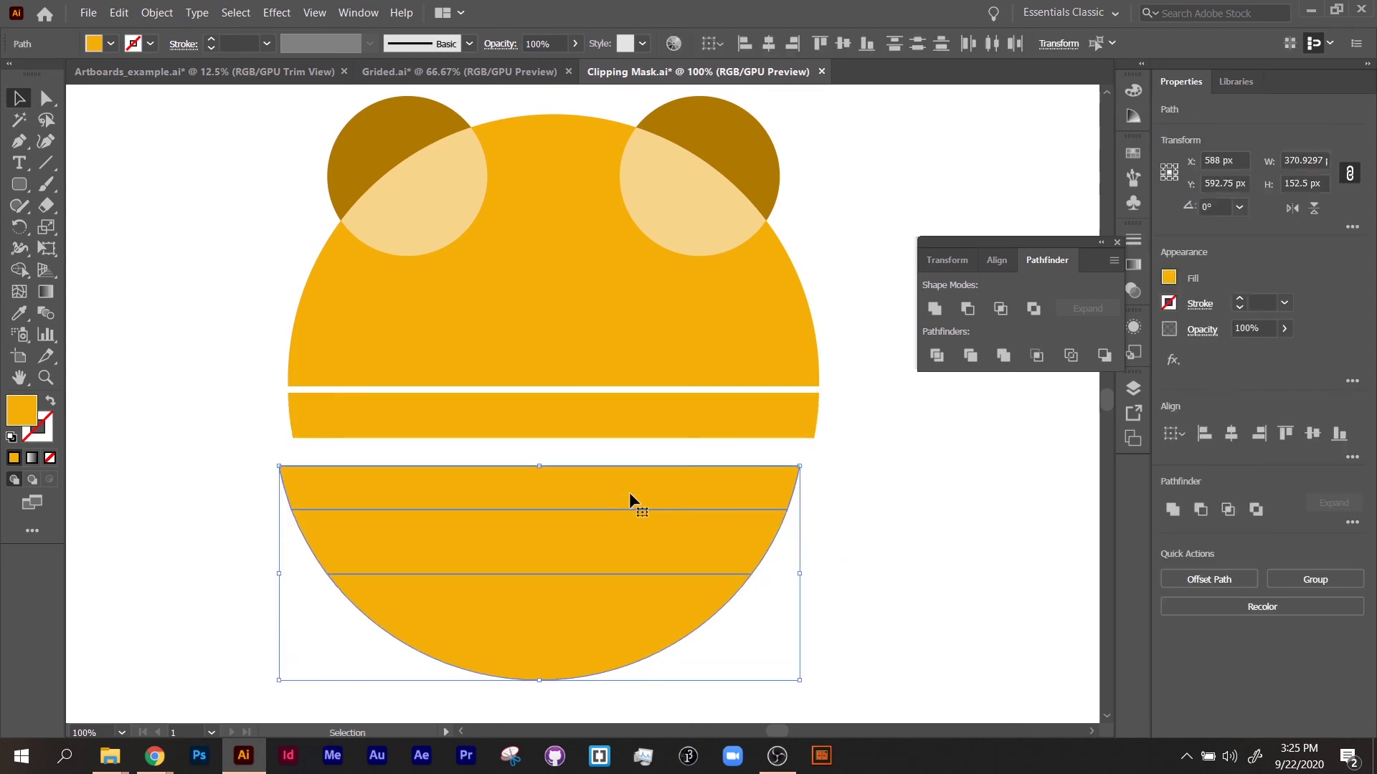
Move the two lowest slices about 10 px down and 30 px to the left.
drag(786, 677, 637, 578)
shift+click(713, 570)
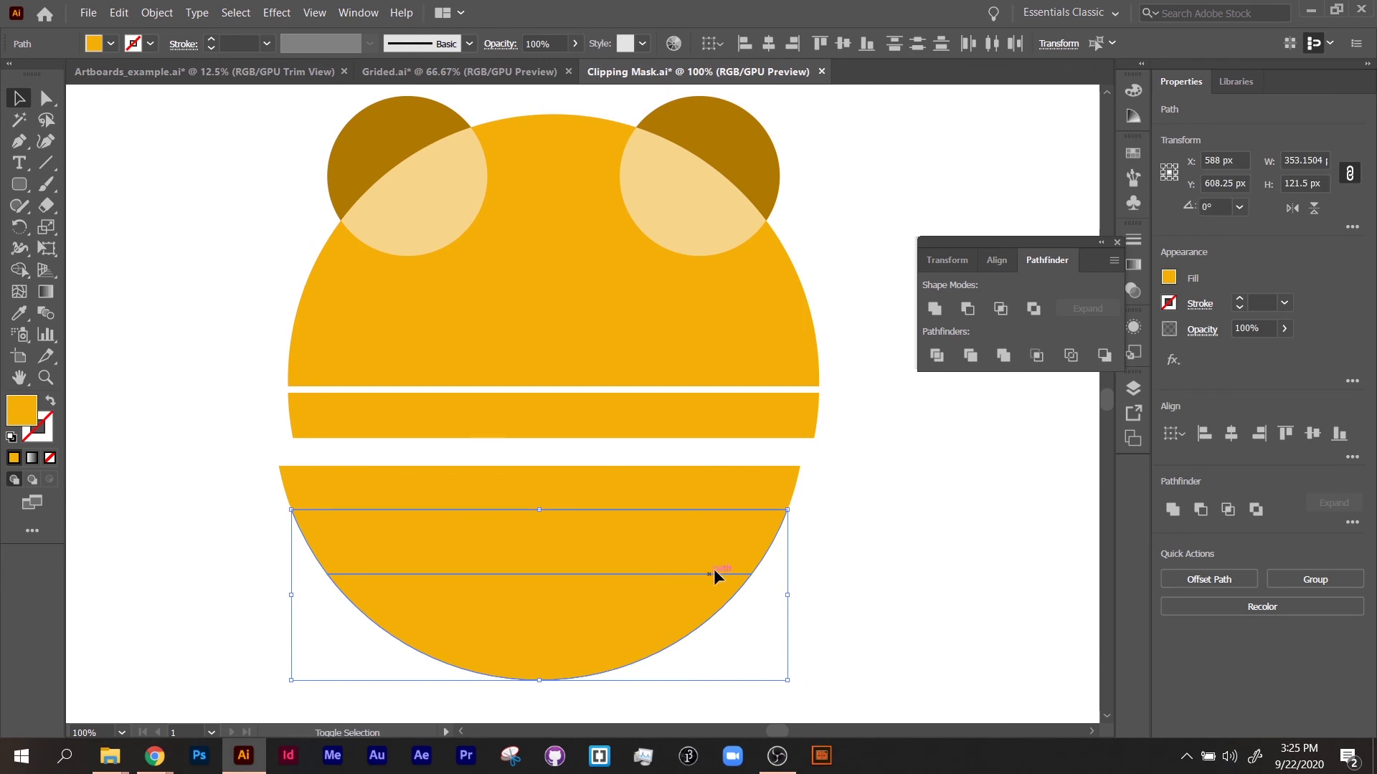
key(shift+Down)
key(shift+Down)
key(shift+Left)
key(shift+Left)
key(shift+Left)
key(shift+Left)
key(shift+Left)
key(shift+Left)
click(792, 694)
Move the bottom slice alone about 30 px to the left and 20 px down.
click(616, 625)
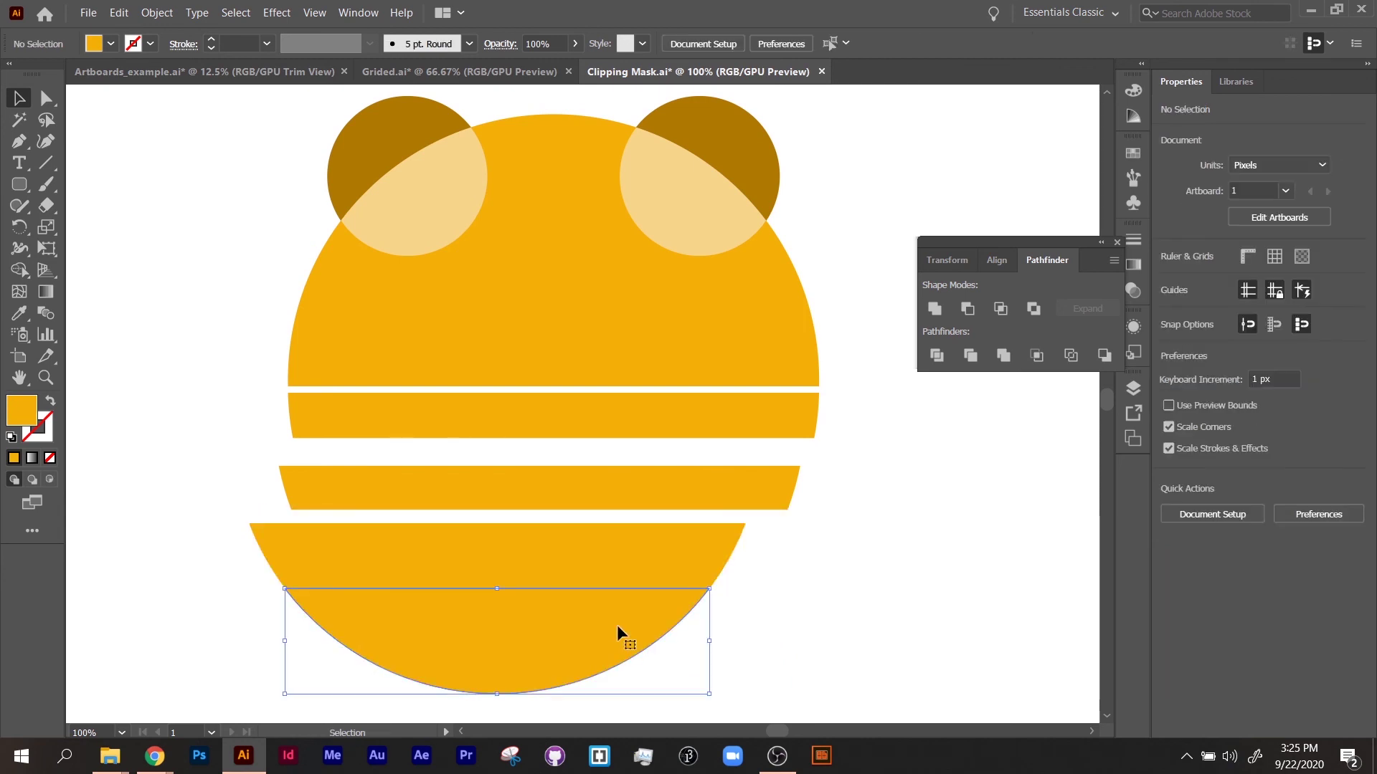
key(shift+Left)
key(shift+Left)
key(shift+Left)
key(shift+Left)
key(shift+Left)
key(shift+Left)
key(shift+Down)
key(shift+Down)
key(shift+Down)
key(shift+Down)
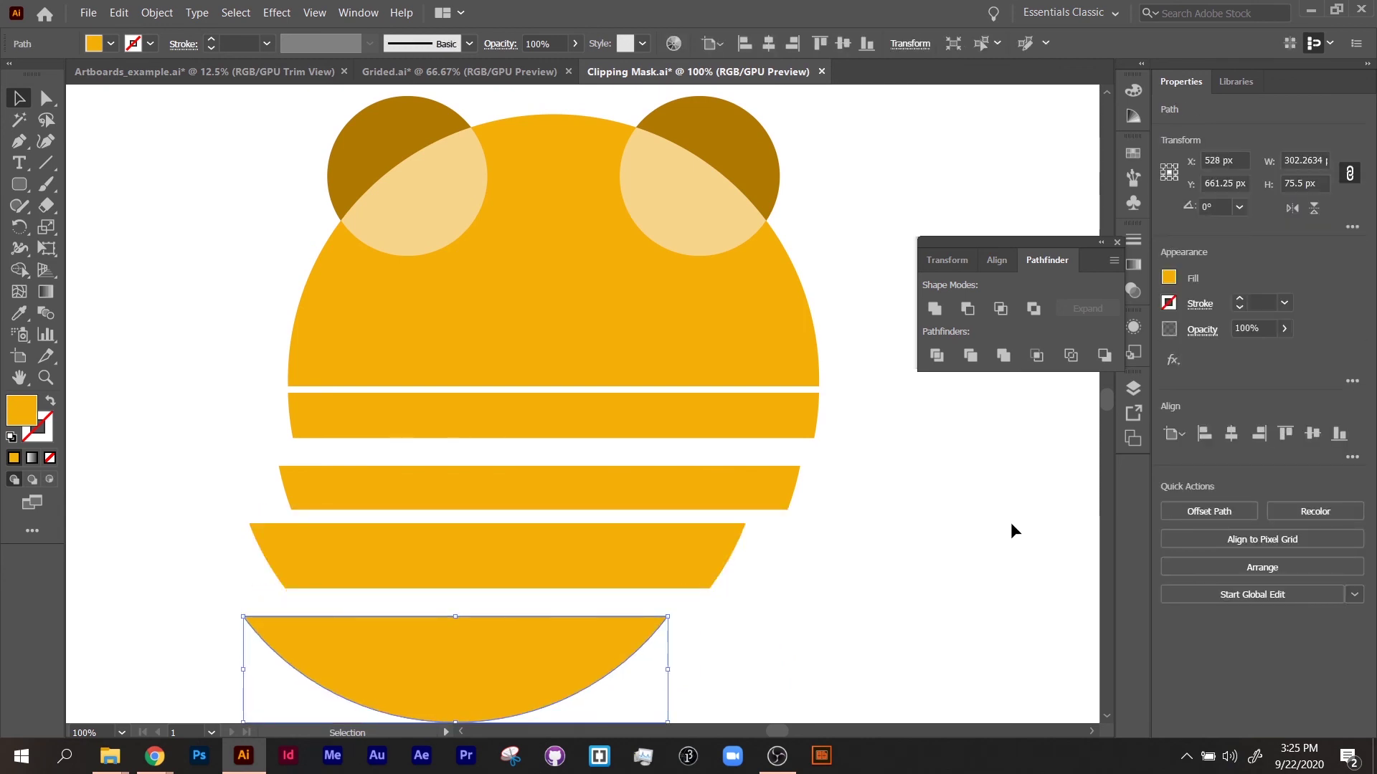
Move the slice directly below the head piece down about 5 px to widen the gap.
click(807, 450)
click(801, 433)
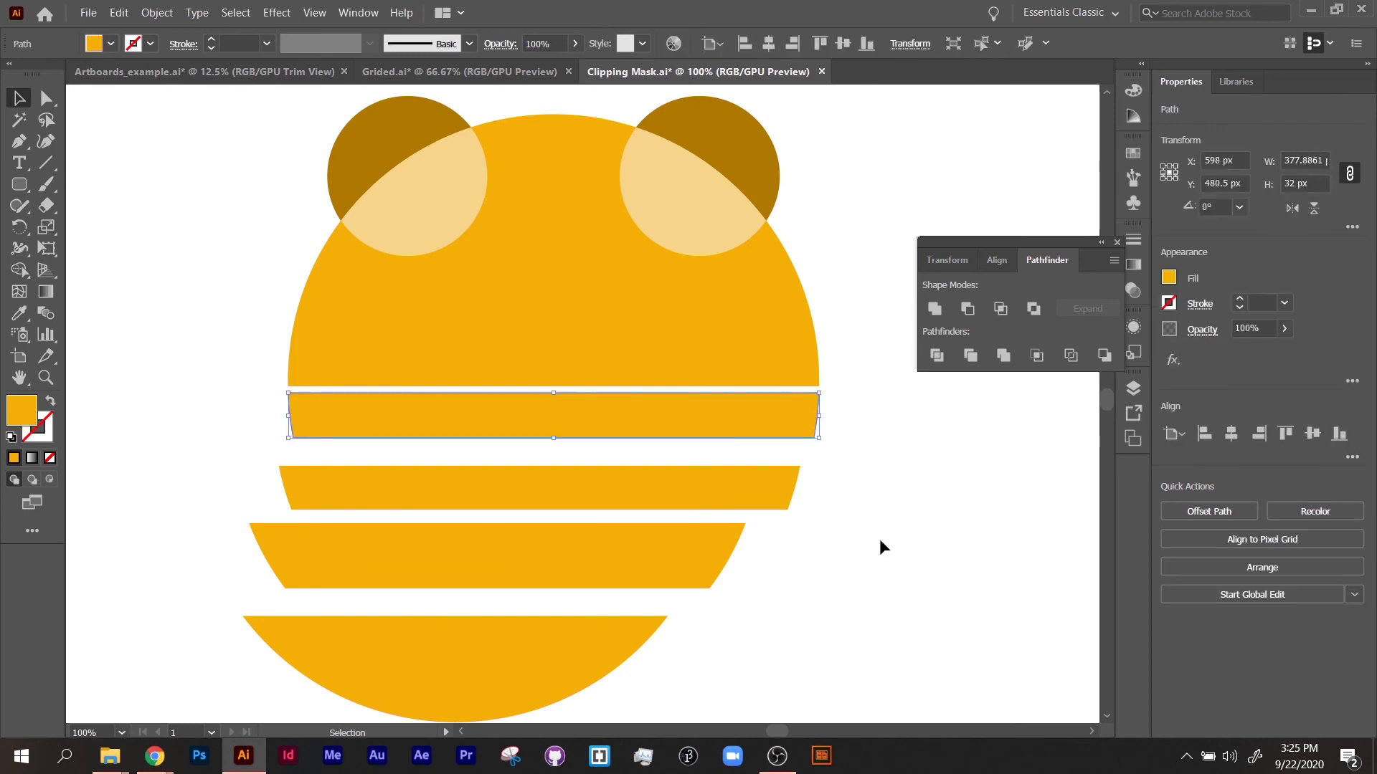
key(Down)
key(Down)
key(Down)
key(Down)
key(Down)
key(Down)
key(Down)
key(Down)
key(Down)
key(Down)
click(957, 447)
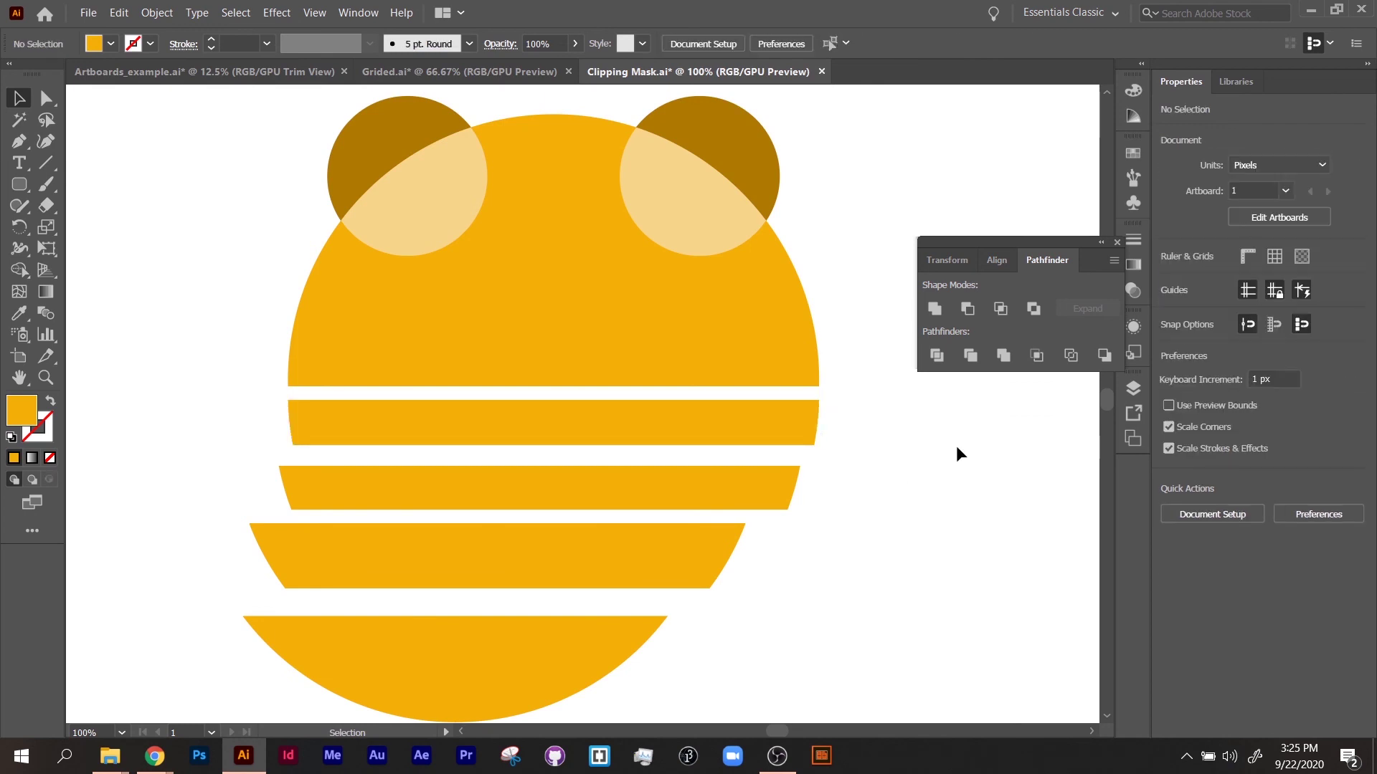
key(p)
key(ctrl+minus)
key(ctrl+minus)
key(ctrl+minus)
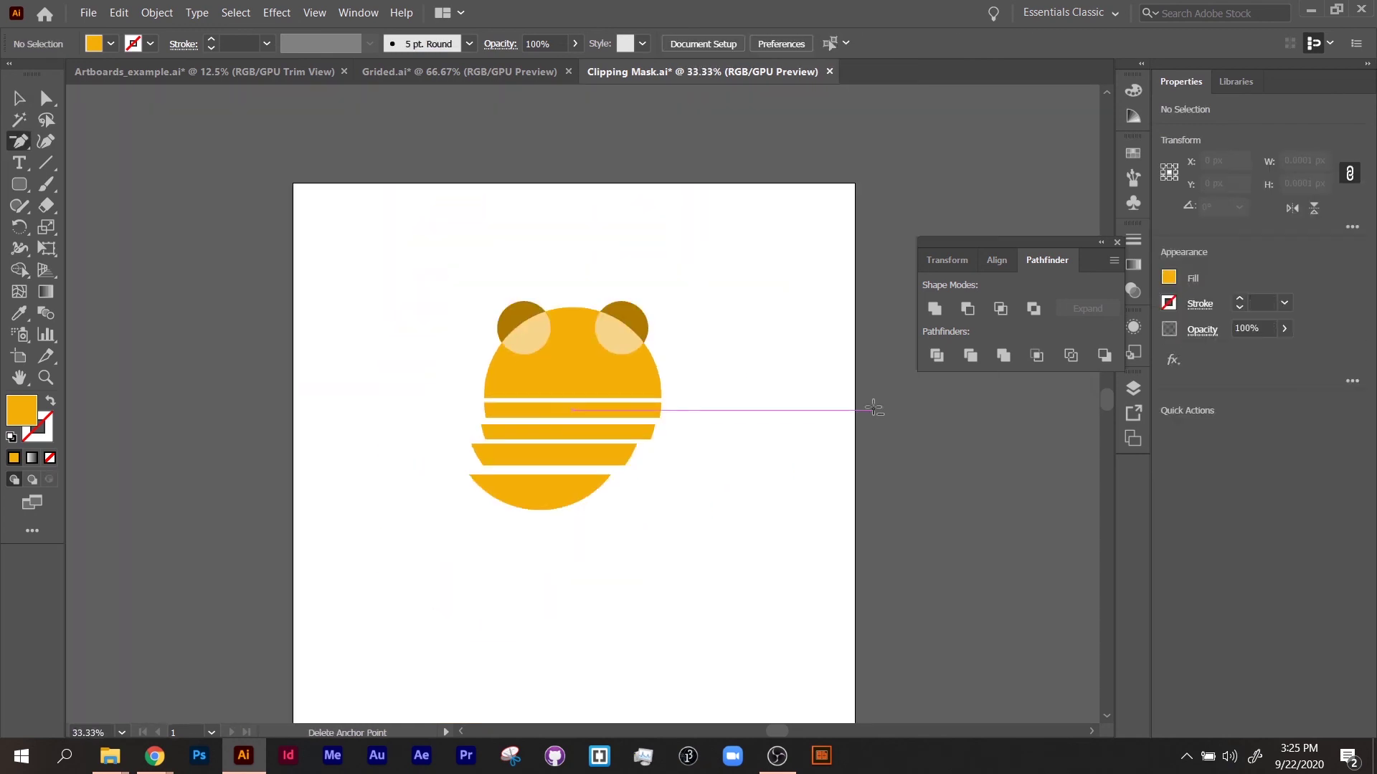